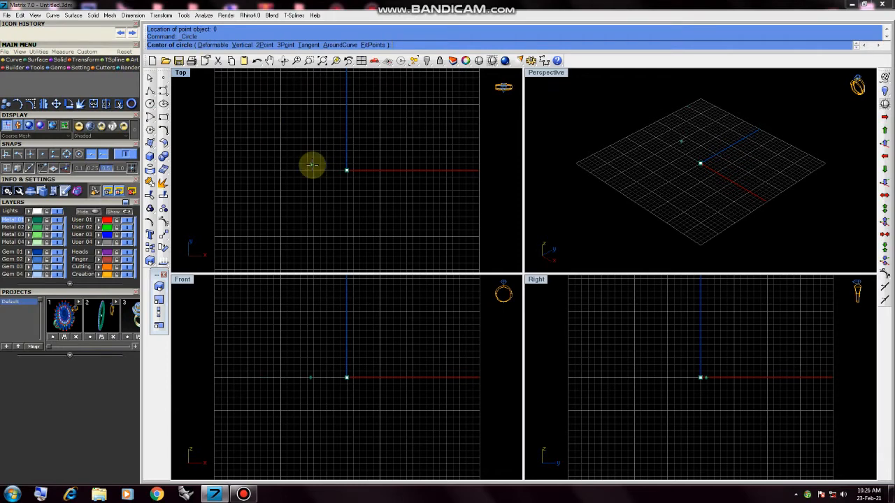
Draw a circle of diameter 2 centred on the origin (0) in the Top view.
text(0)
key(Return)
text(2)
key(Return)
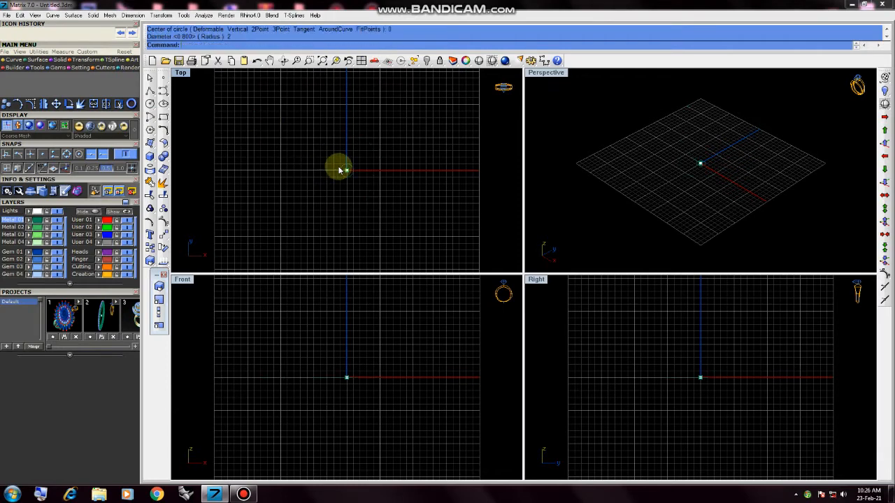
Offset the 2 mm circle inward by 0.5 with round corners to form the ring's inner outline.
scroll(351, 174, up, 2)
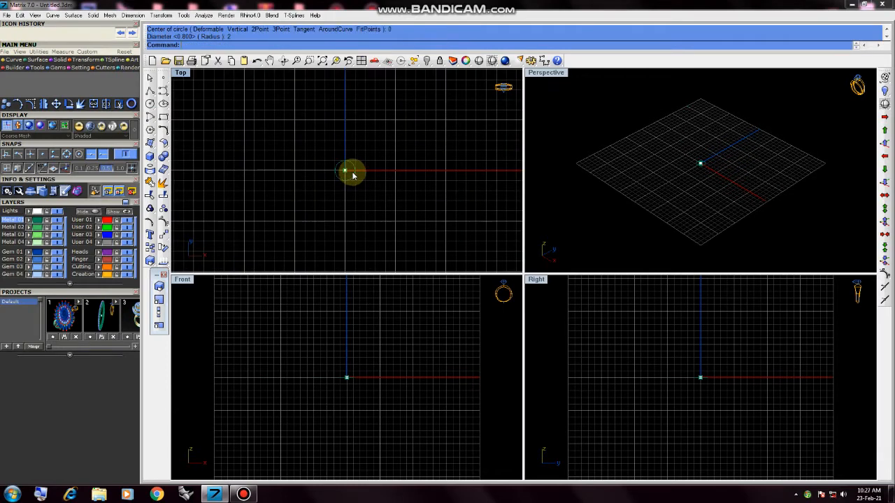
click(354, 173)
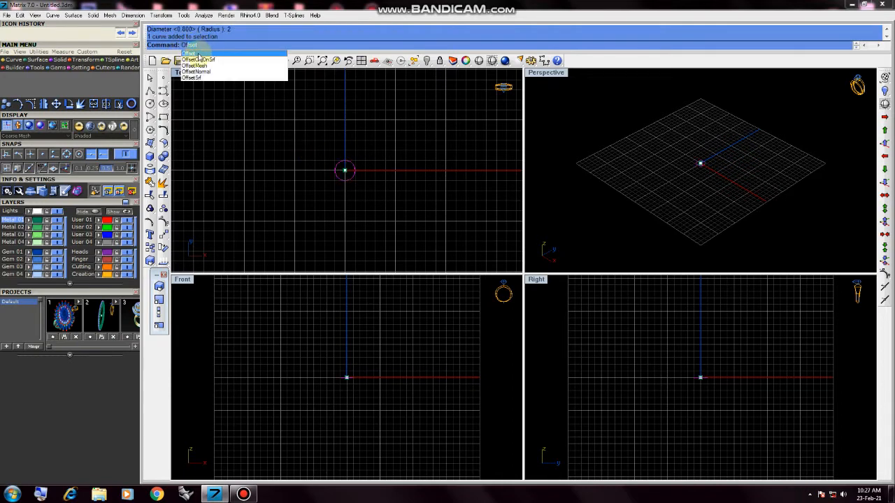
click(199, 56)
scroll(341, 193, up, 2)
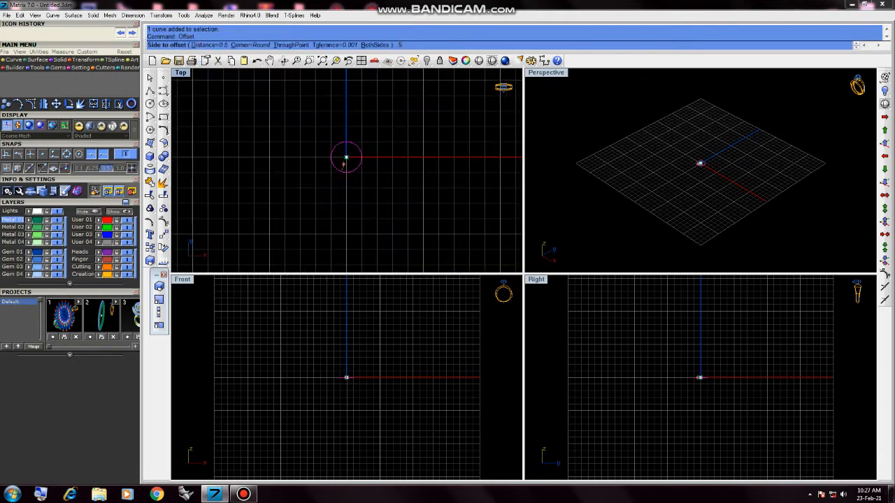
key(Return)
click(345, 163)
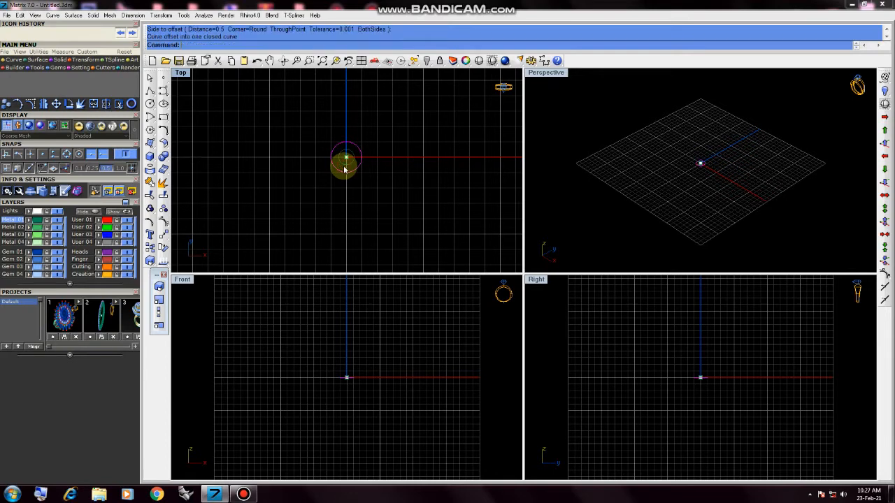
Draw a small prong circle of diameter 0.7 centred on the origin.
click(151, 105)
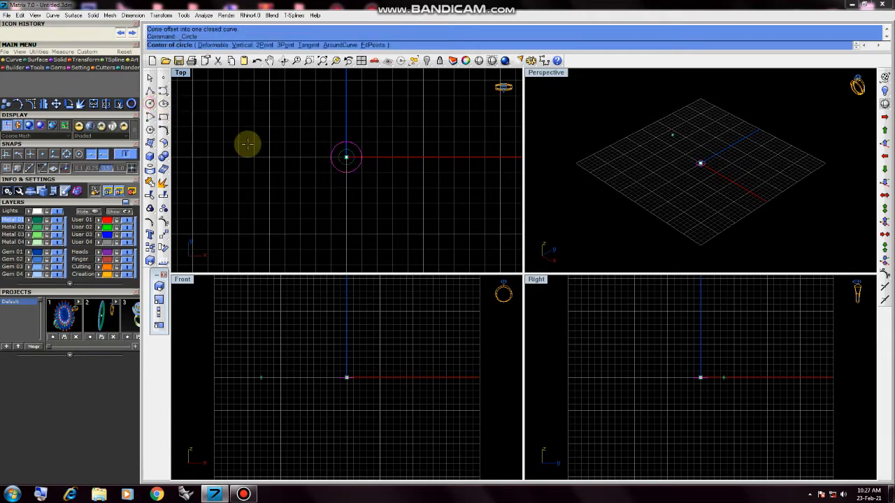
text(0)
key(Return)
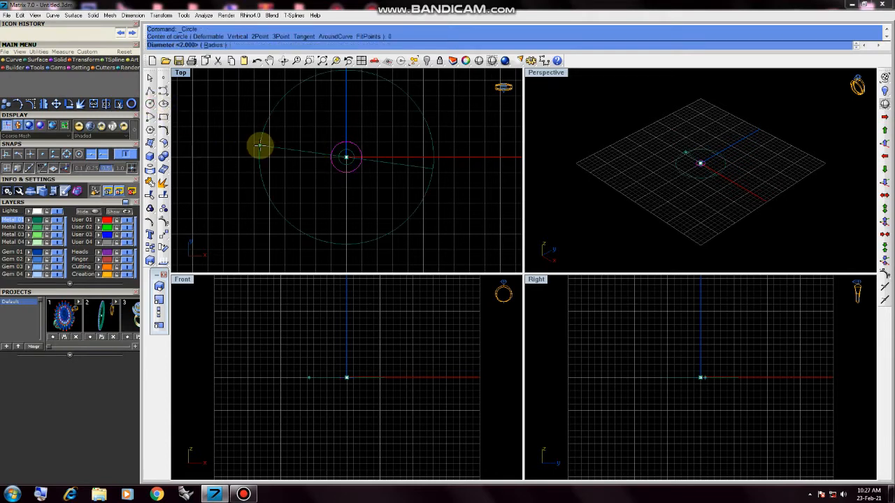
text(7)
key(Return)
Move the small circle and its centre point straight up in the Top view so the circle slightly overlaps the outer circle's upper edge.
scroll(325, 166, up, 2)
click(355, 157)
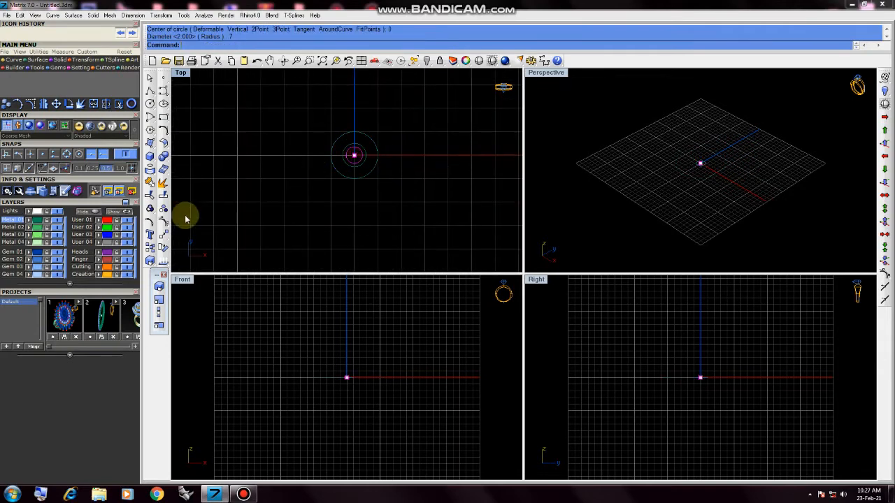
click(162, 235)
click(271, 193)
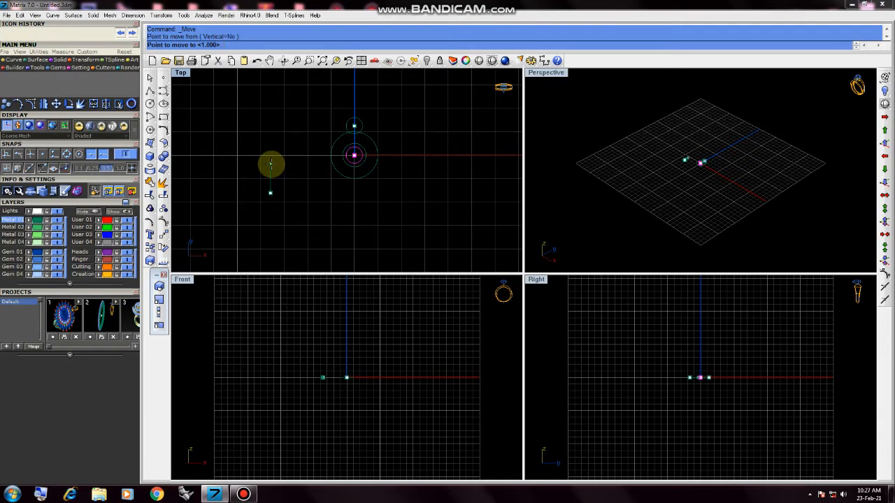
click(271, 165)
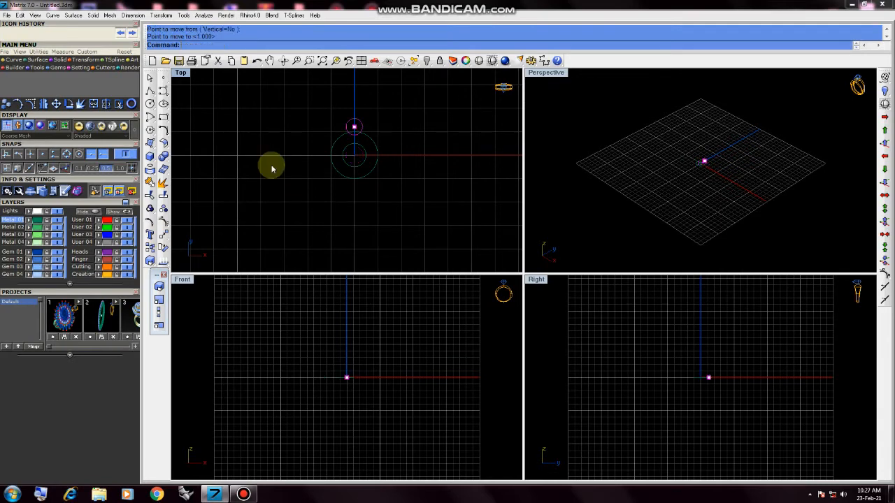
Place a new point object at the origin (0), marking the centre of the two concentric circles.
click(162, 79)
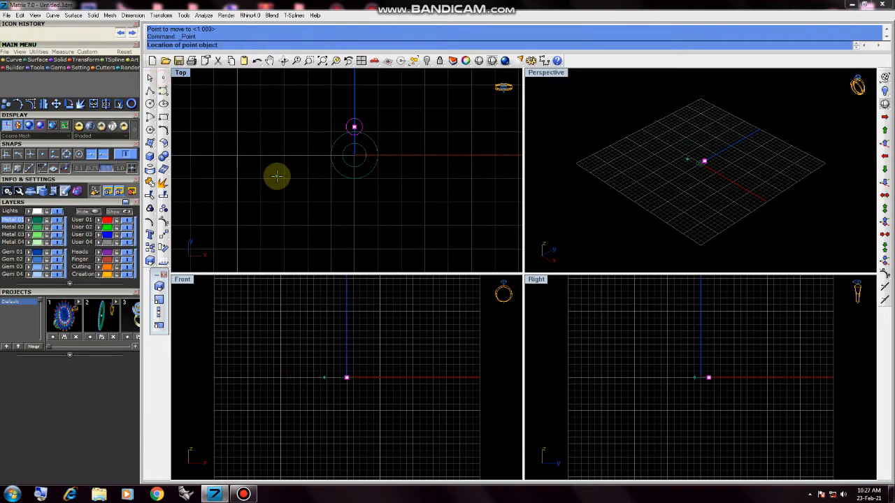
text(0)
key(Return)
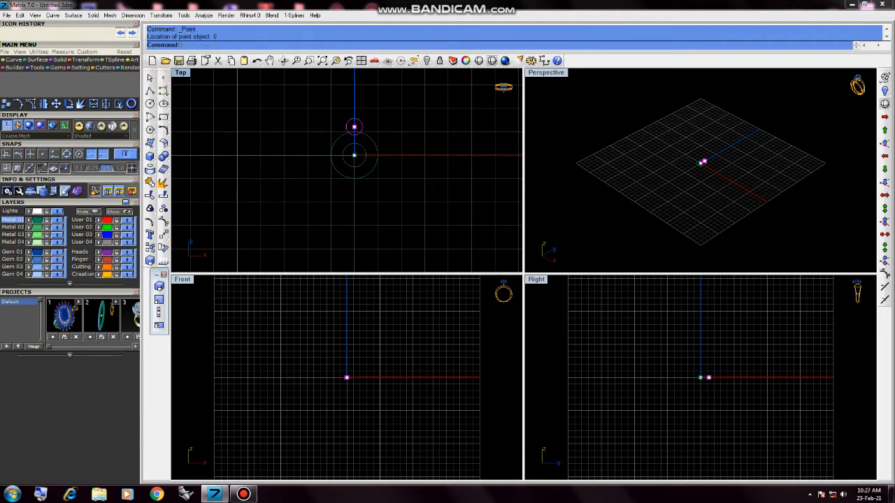
Extrude the two concentric circles 1 mm upward into a capped ring and shade the Perspective view.
drag(366, 161, 380, 168)
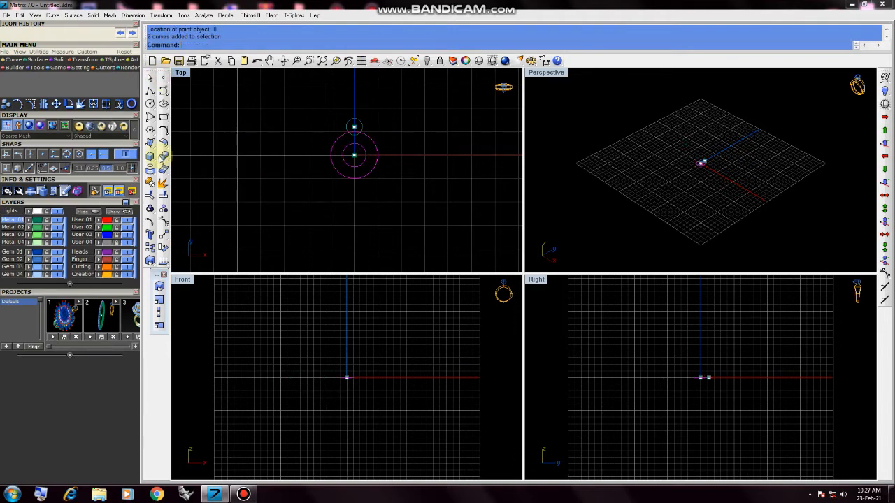
click(149, 158)
click(230, 181)
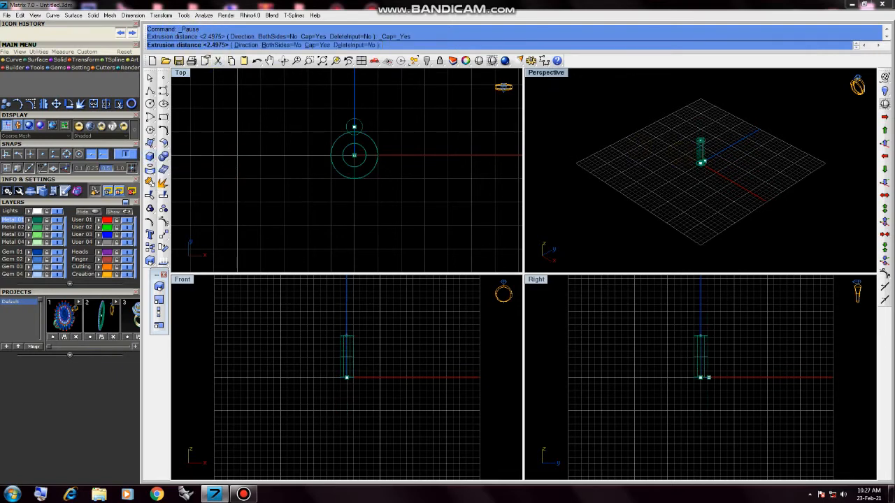
right_drag(689, 150, 663, 147)
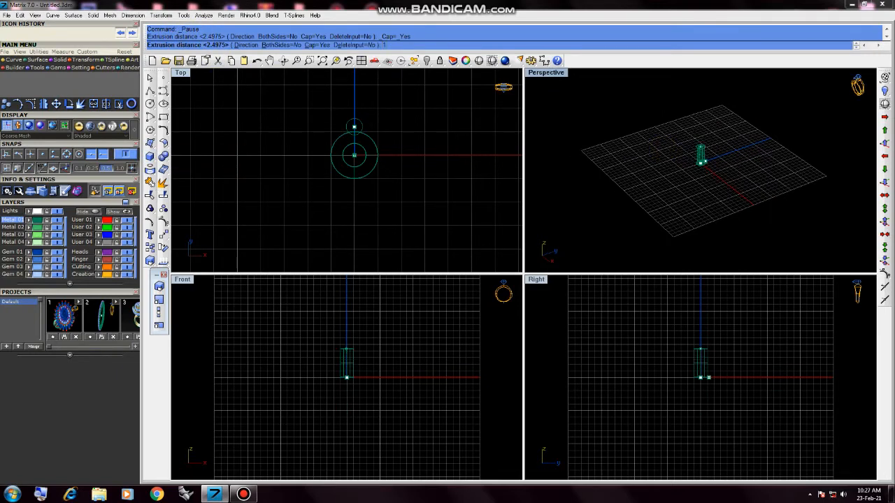
click(664, 151)
click(493, 61)
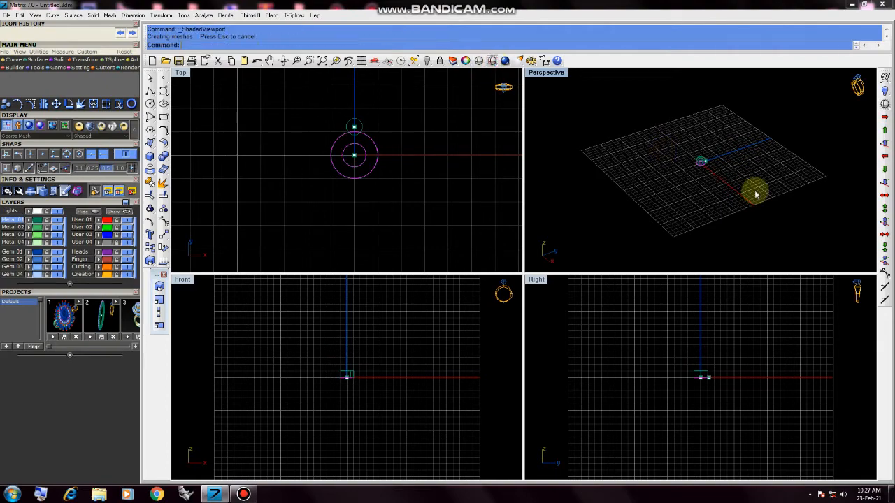
Try to extrude the small prong circle about 1.93 mm upward as a capped solid, and undo the extrusion.
scroll(699, 164, up, 5)
scroll(696, 164, up, 3)
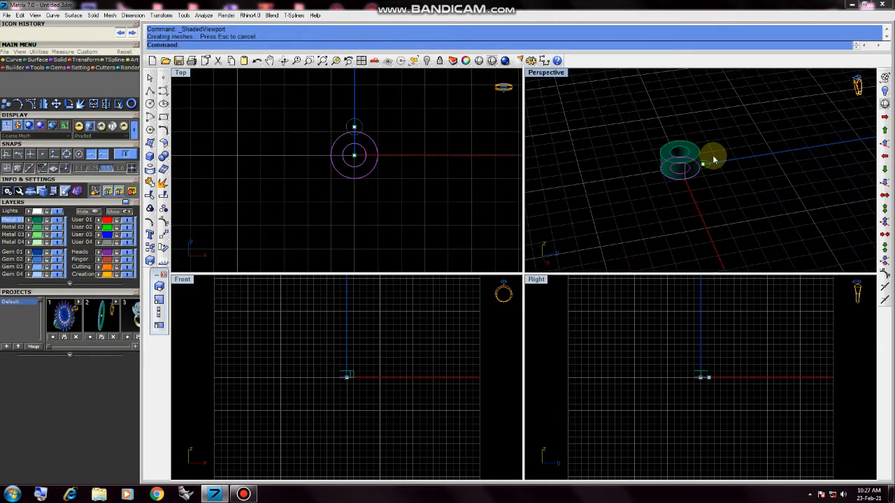
click(710, 167)
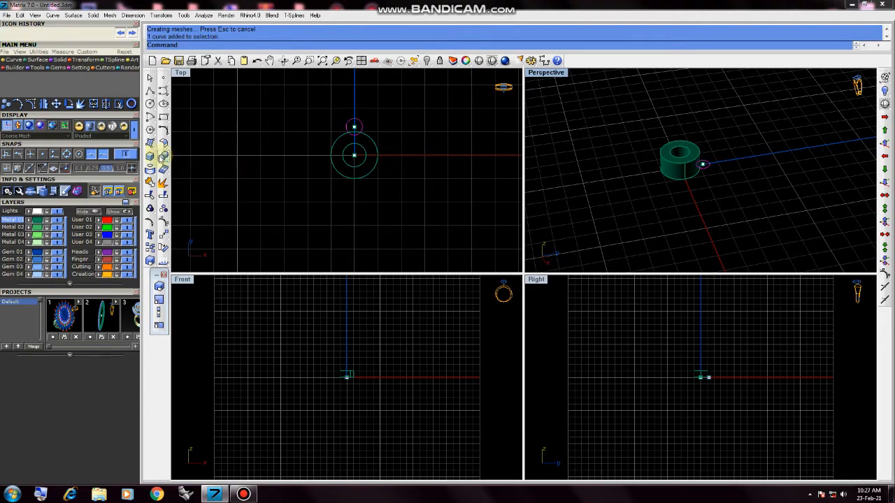
click(151, 169)
click(229, 179)
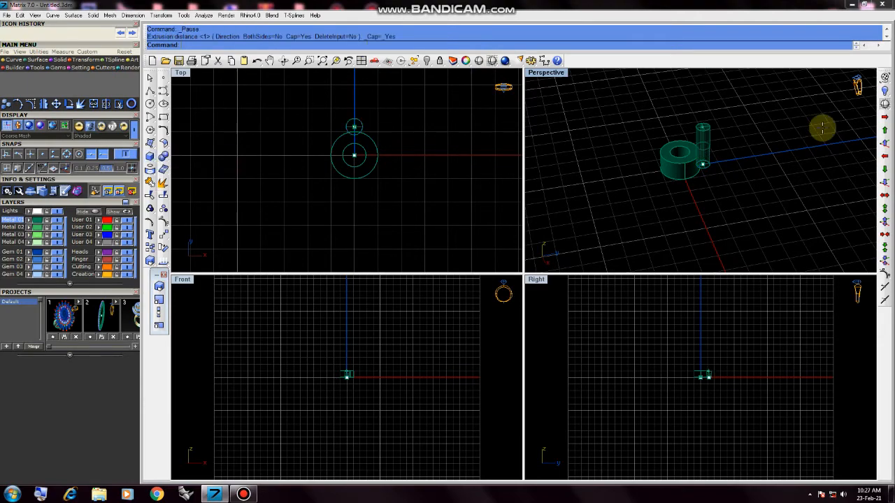
right_drag(768, 127, 743, 104)
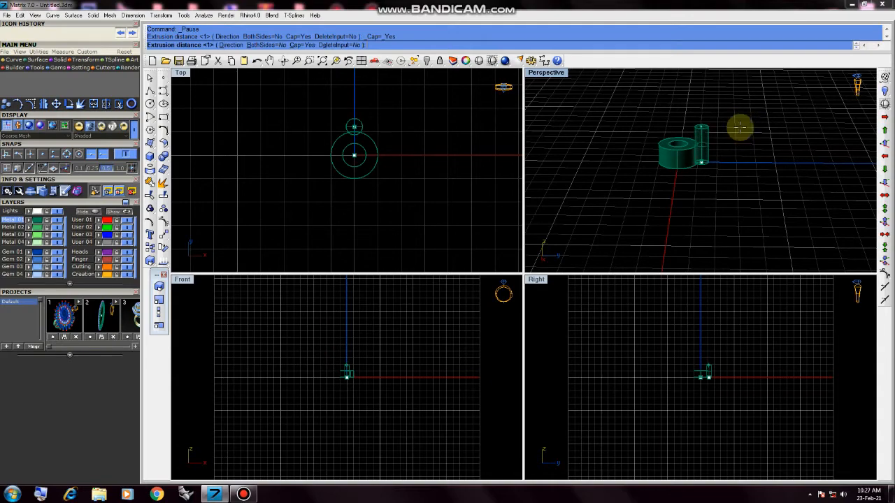
click(739, 127)
right_drag(735, 140, 707, 168)
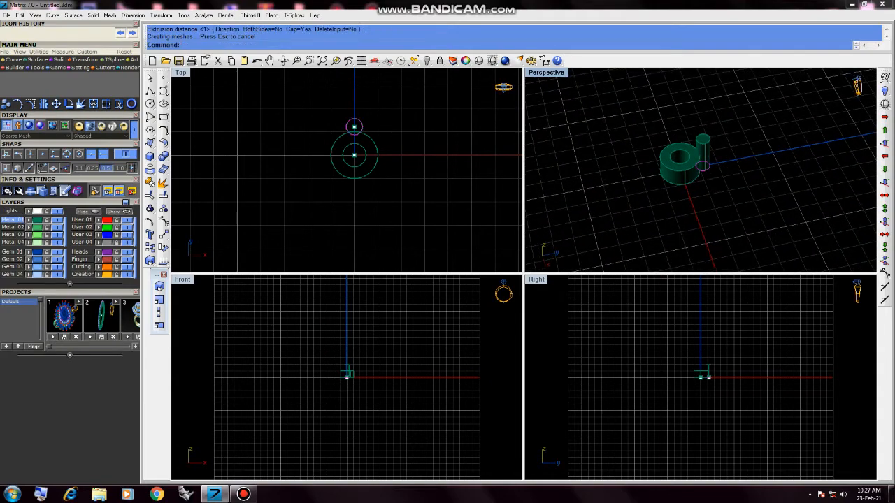
key(ctrl+z)
Extrude the small prong circle upward into a capped cylinder slightly more than twice the ring's height.
right_click(729, 134)
right_drag(725, 125, 709, 89)
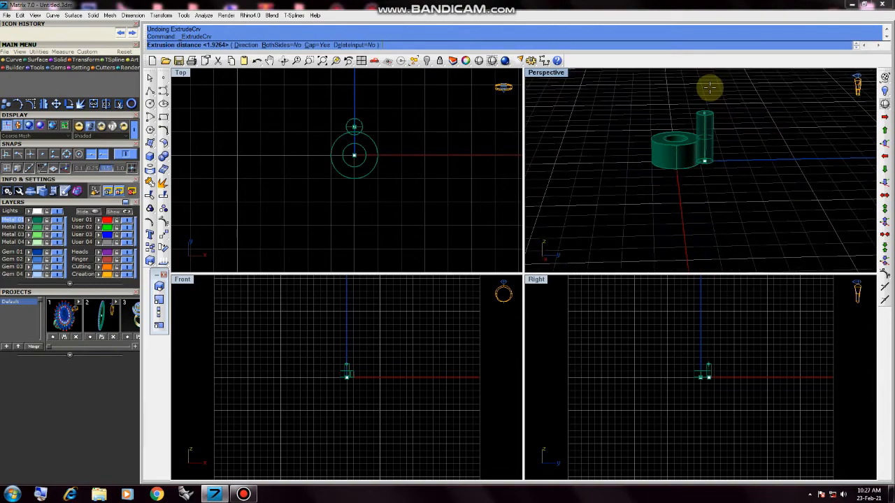
click(705, 145)
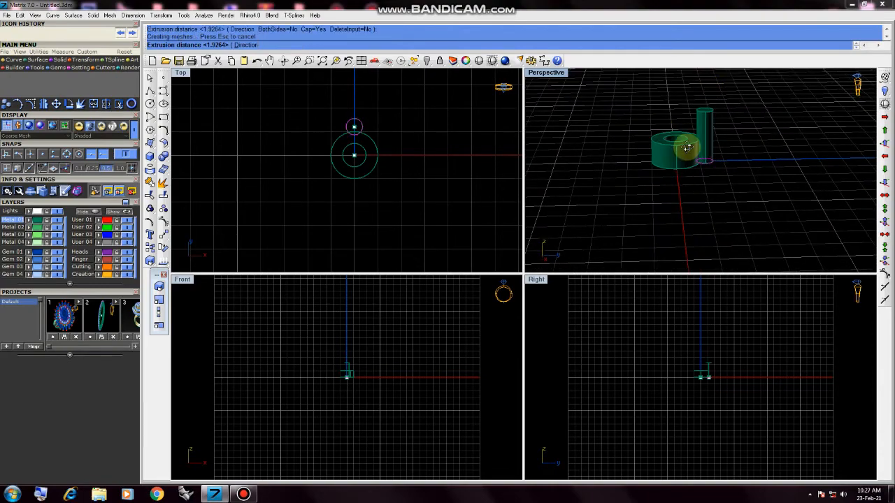
Chamfer the inner top edge of the ring with a distance of 0.3.
right_drag(679, 150, 553, 168)
click(163, 156)
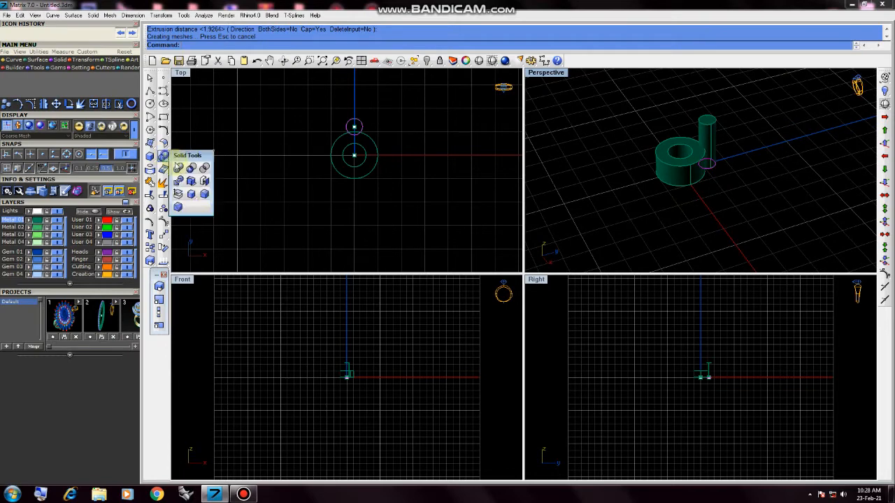
click(178, 208)
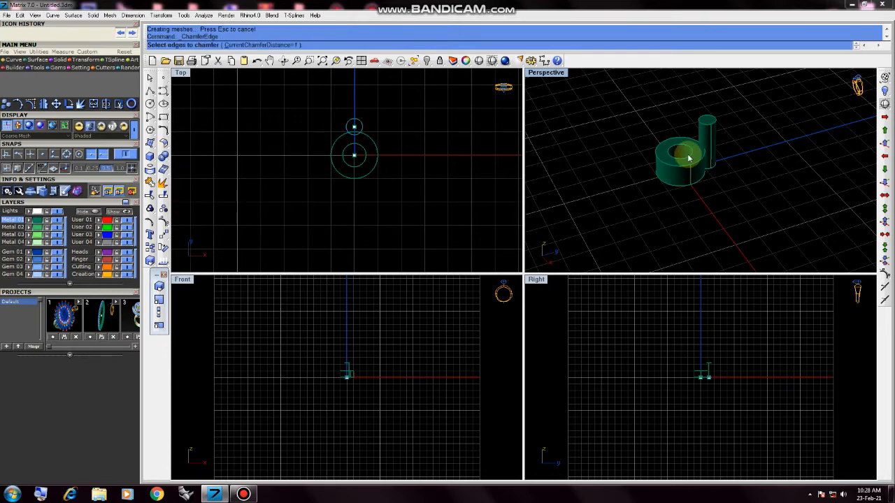
text(.3)
key(Return)
click(689, 160)
click(720, 175)
right_click(700, 170)
right_click(694, 166)
Fillet the top edge of the prong cylinder with a radius of 0.24.
click(163, 157)
click(190, 193)
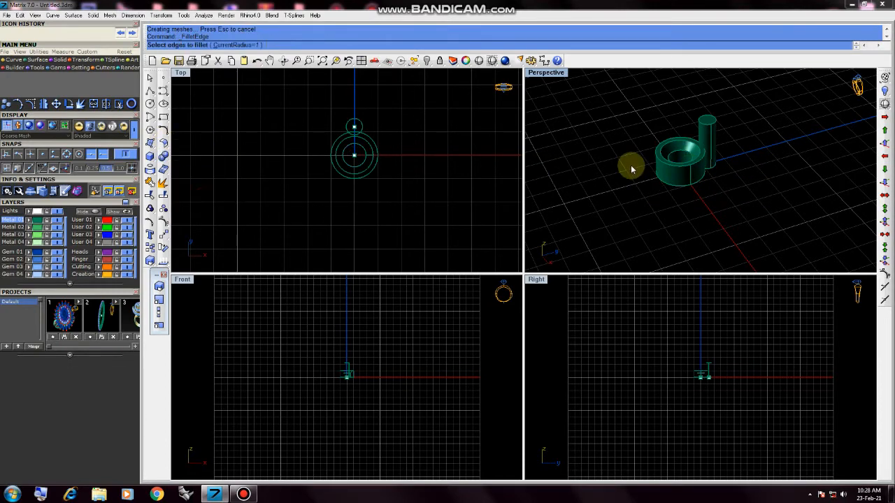
text(.24)
key(Return)
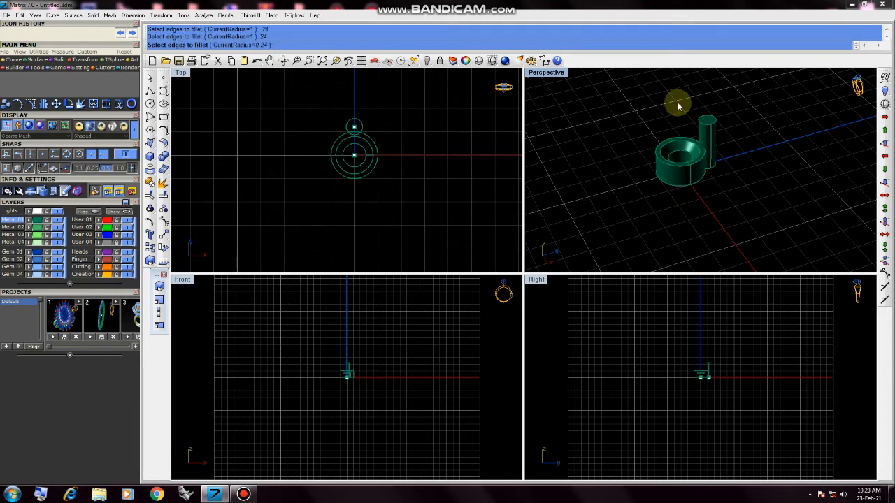
click(706, 120)
right_click(706, 121)
right_click(706, 120)
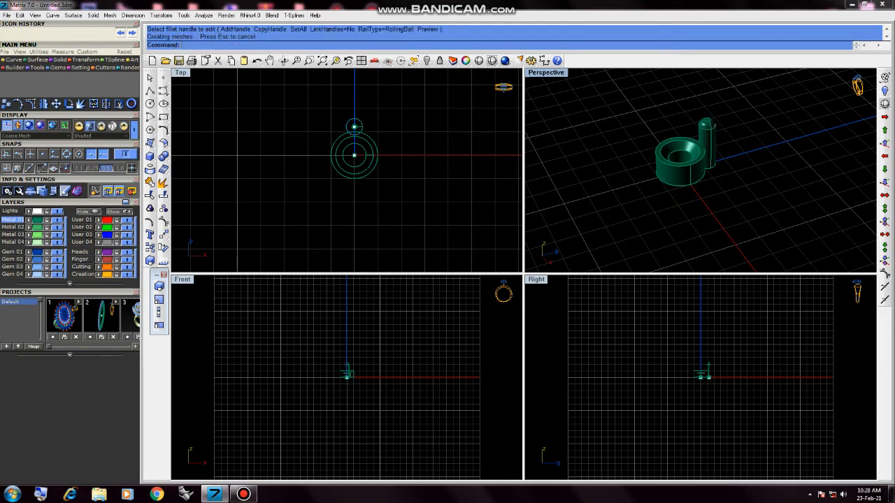
Polar-array the prong with its base circle and point around the origin, using 4 items over 360 degrees.
drag(321, 109, 378, 145)
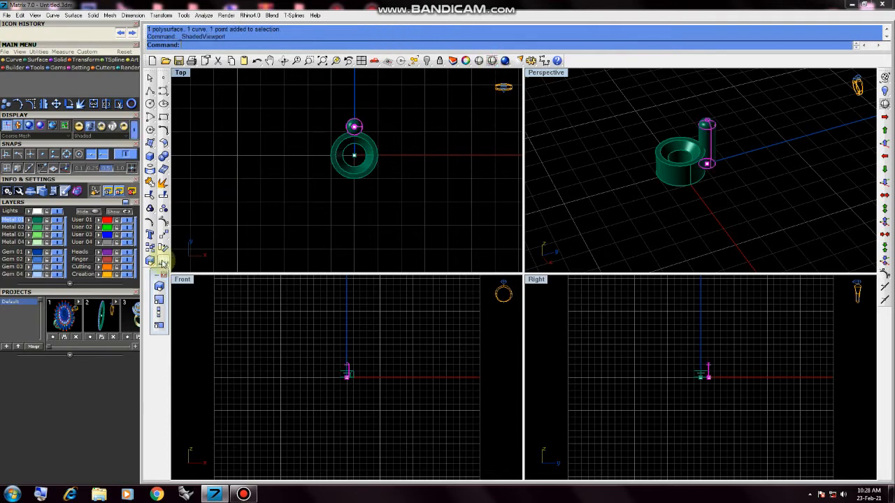
click(164, 234)
click(178, 278)
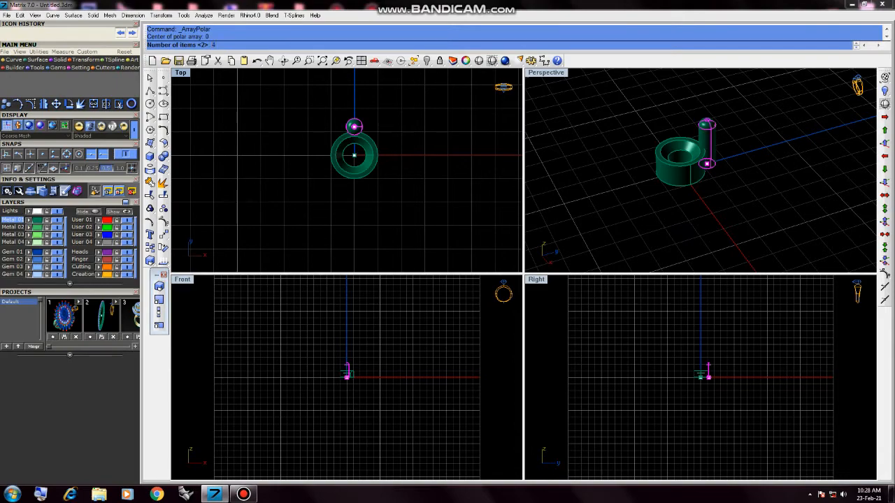
key(Return)
key(Return)
right_drag(621, 203, 611, 187)
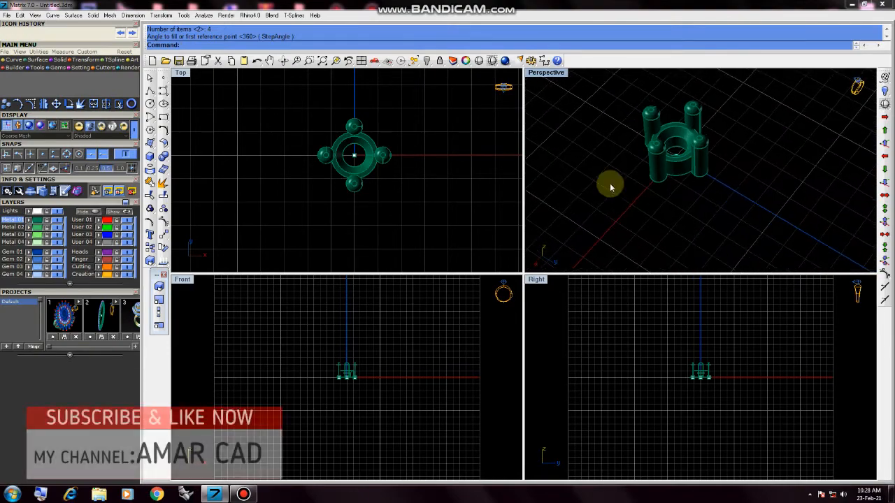
Copy the ring, its upper prong, their base curves and points straight up in the Top view, placing the copied ring beside the original.
scroll(356, 154, up, 3)
scroll(355, 160, down, 3)
scroll(346, 165, up, 2)
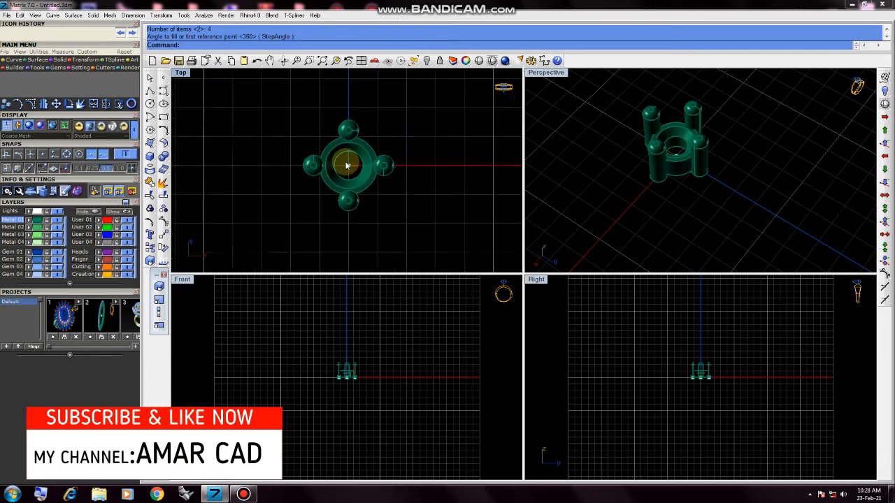
scroll(346, 165, up, 1)
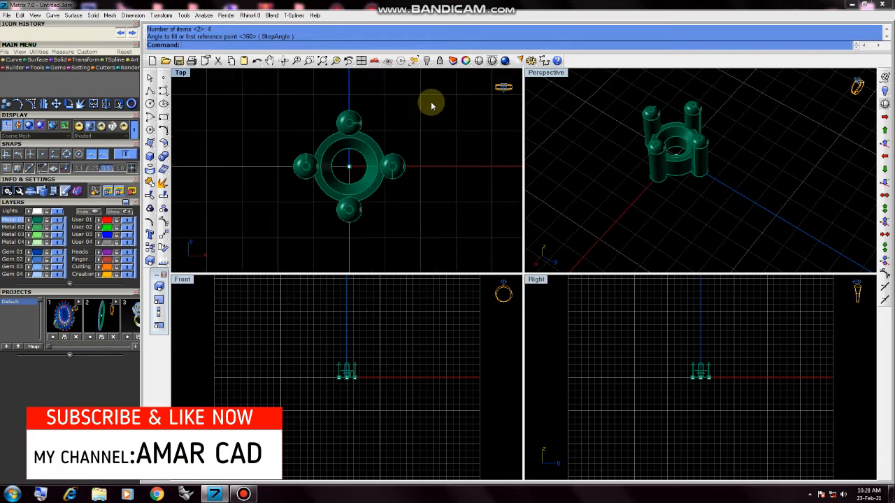
drag(432, 98, 328, 145)
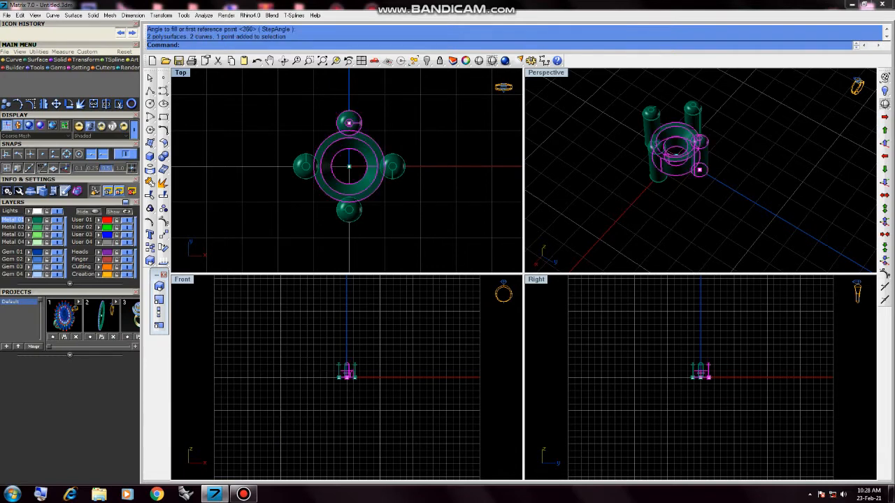
click(349, 166)
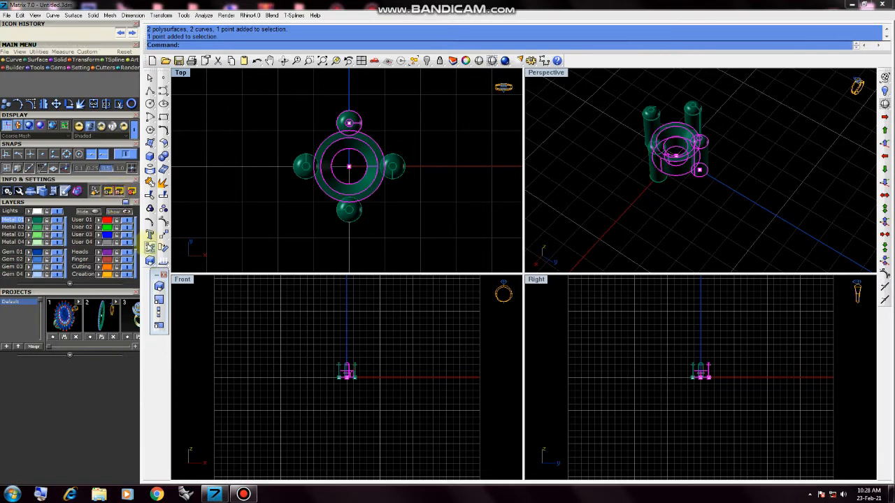
click(149, 247)
click(242, 225)
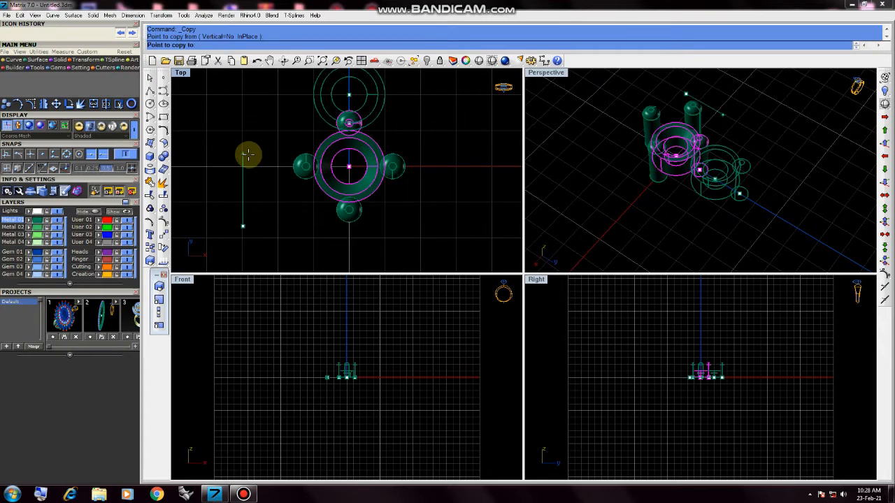
click(247, 156)
key(Return)
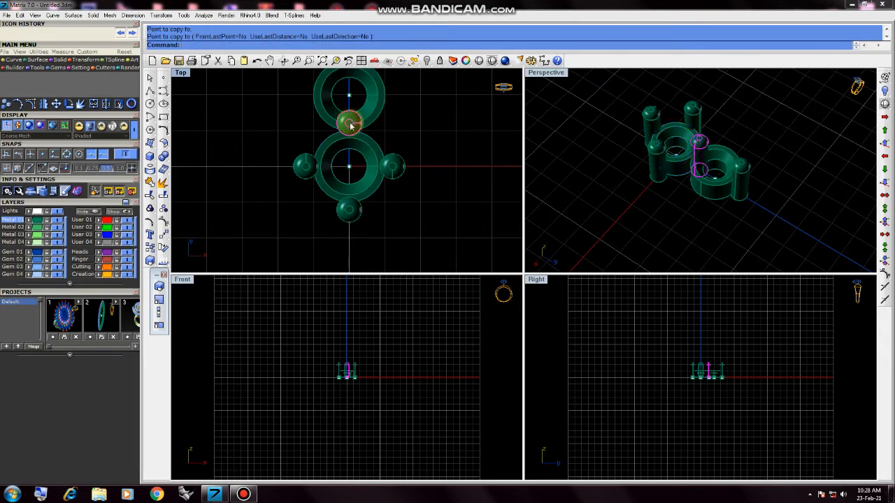
key(Delete)
drag(301, 100, 363, 136)
key(ctrl+z)
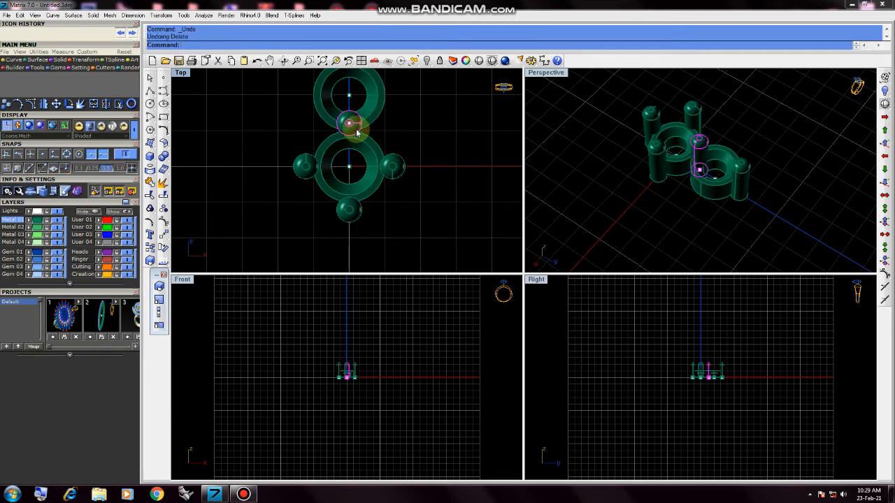
Polar-array the copied ring and its outer prong, with their curves and points, around the origin using 6 items over 360 degrees.
scroll(375, 153, down, 2)
drag(388, 104, 320, 149)
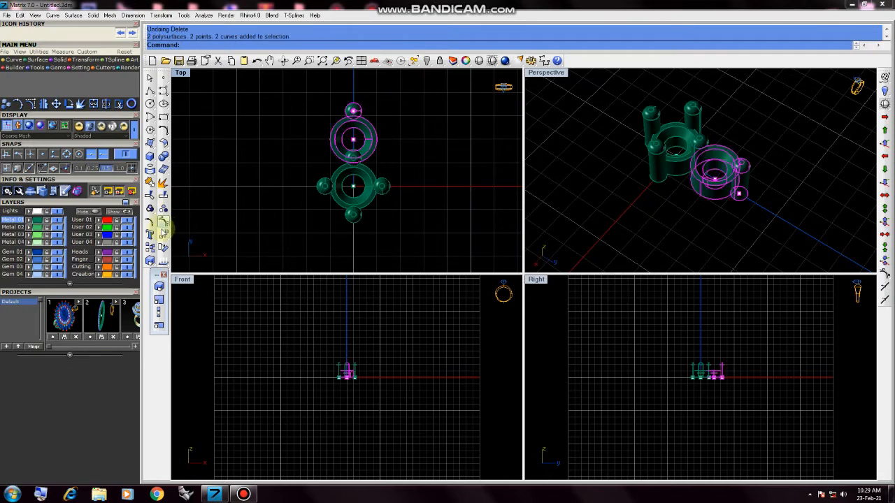
click(163, 235)
click(178, 272)
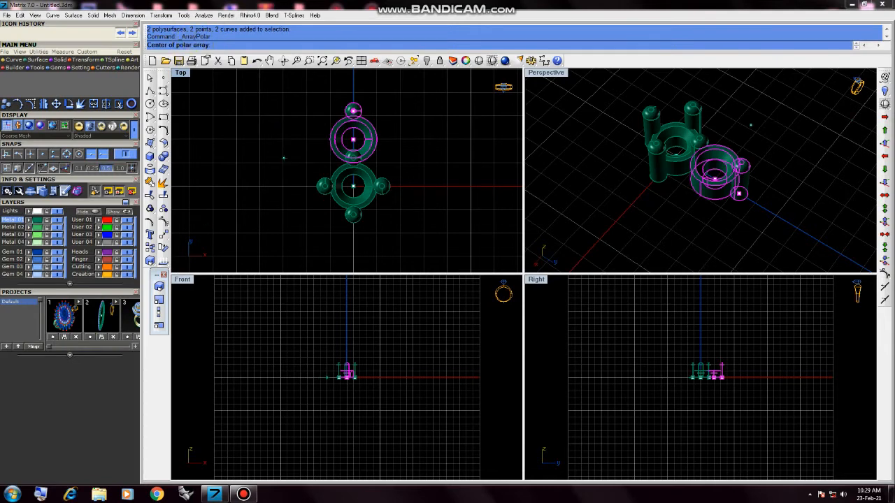
text(0)
key(Return)
text(6)
key(Return)
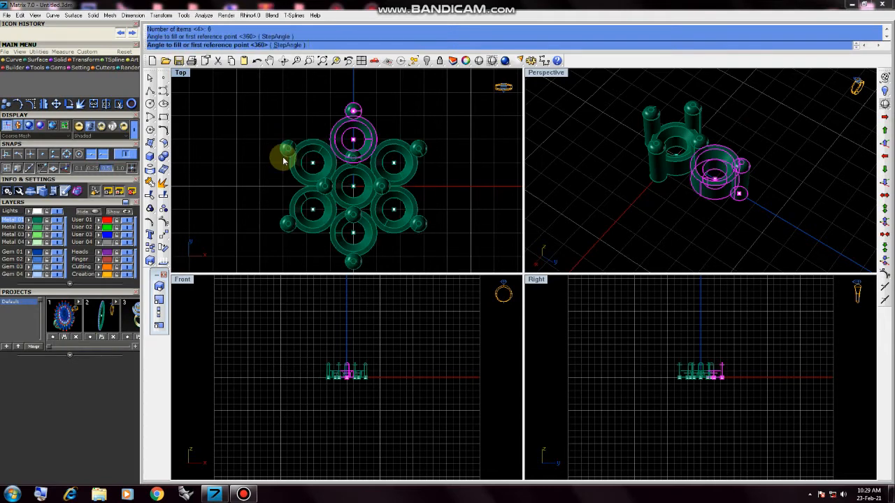
key(Return)
Move the prong above the central ring, with its base circle and point, into the gap between the central ring and its two upper-left neighbours.
scroll(343, 130, up, 2)
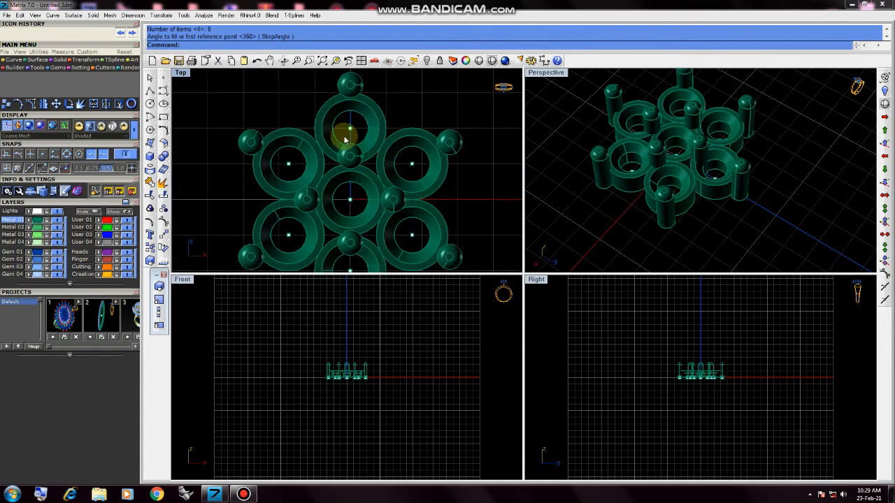
drag(305, 109, 379, 191)
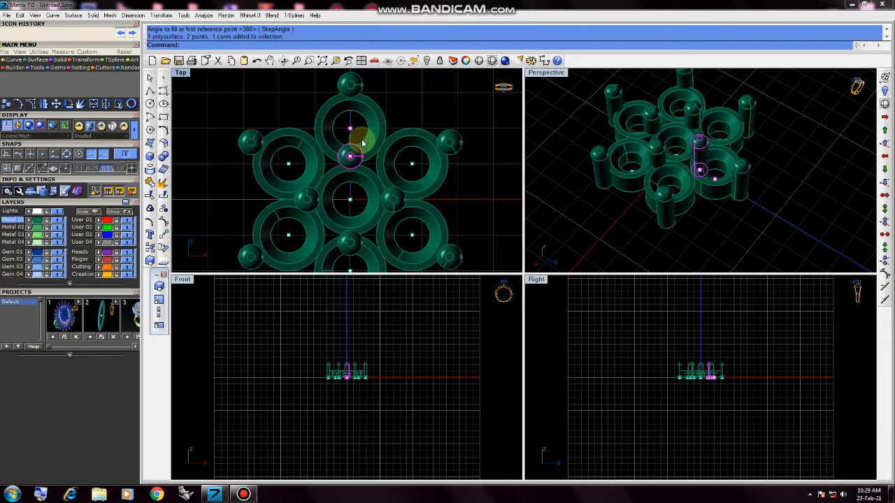
click(163, 231)
click(246, 195)
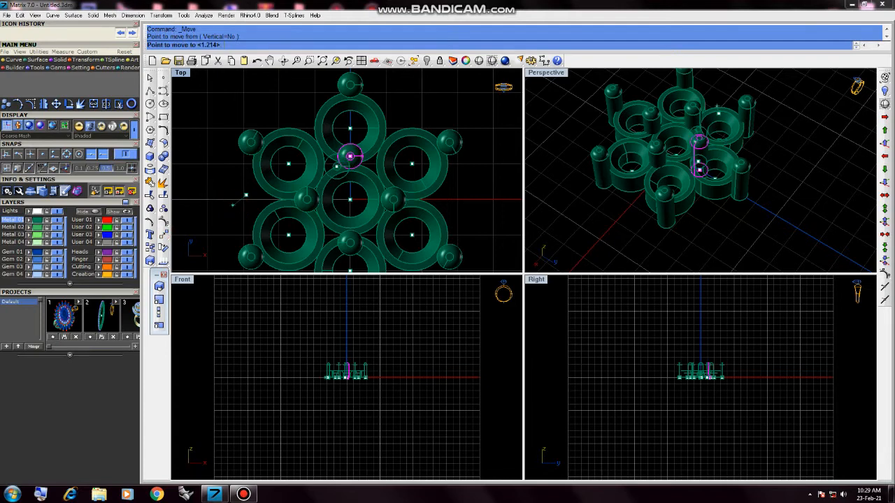
click(225, 202)
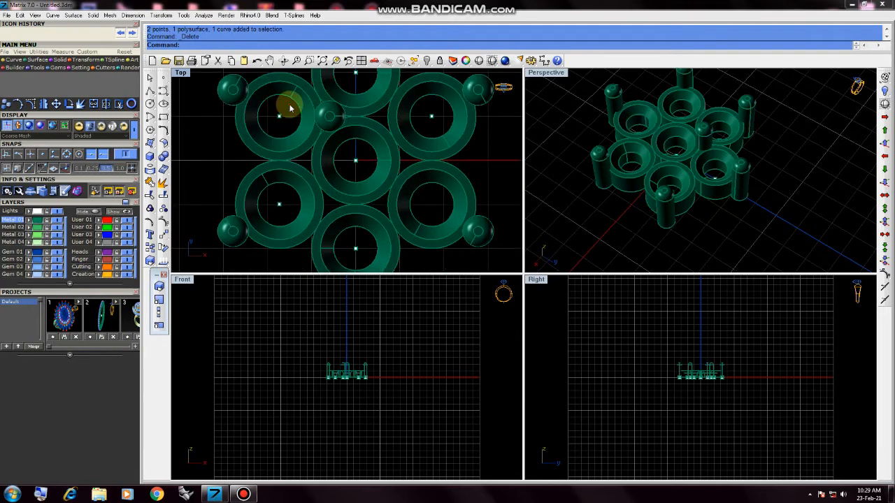
Polar-array the repositioned inner prong with its base circle and point around the origin, using 6 items over 360 degrees.
drag(289, 104, 370, 159)
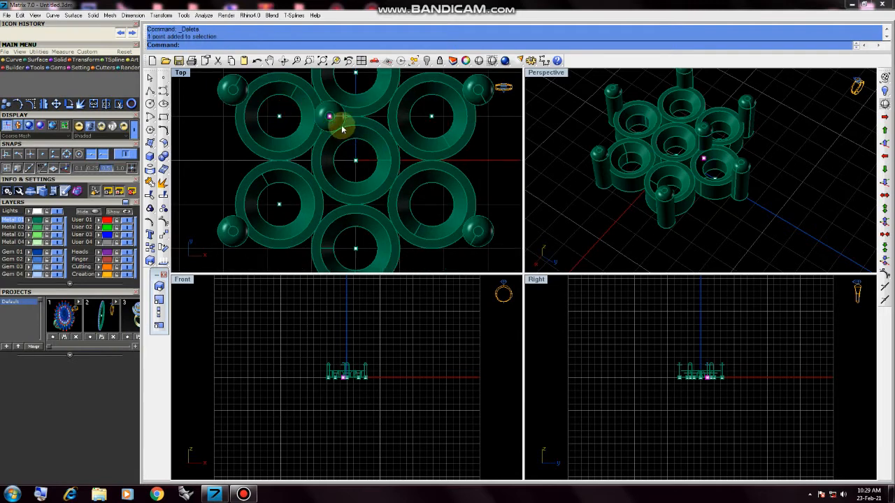
click(163, 235)
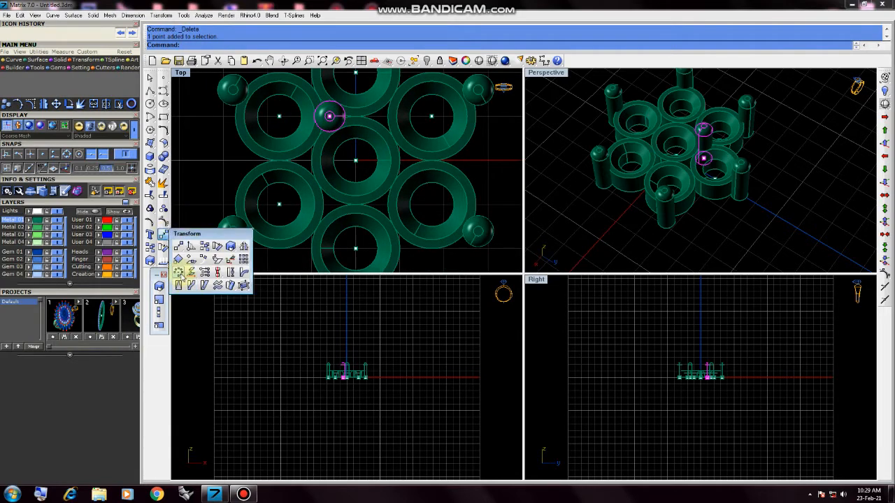
click(178, 271)
text(0)
right_click(199, 207)
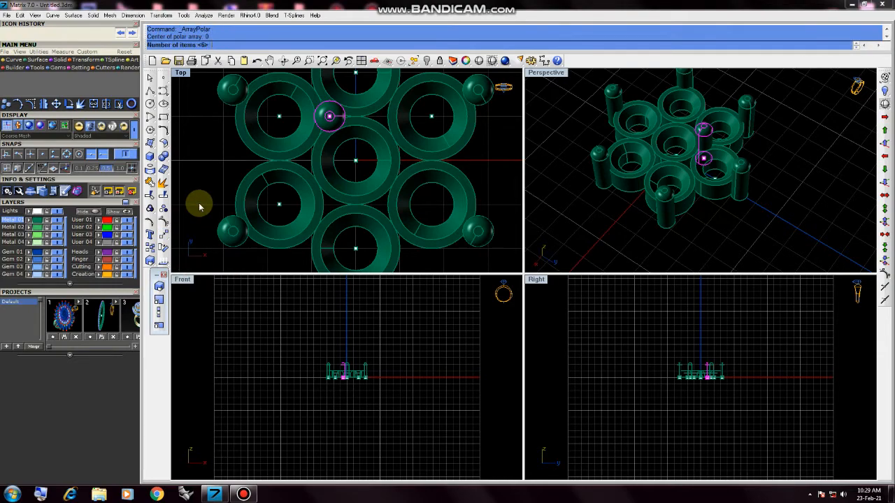
text(6)
key(Return)
right_click(200, 207)
Raise the central ring and its centre point vertically in increments of 0.1.
right_drag(582, 211, 678, 201)
scroll(704, 144, up, 6)
scroll(699, 145, up, 2)
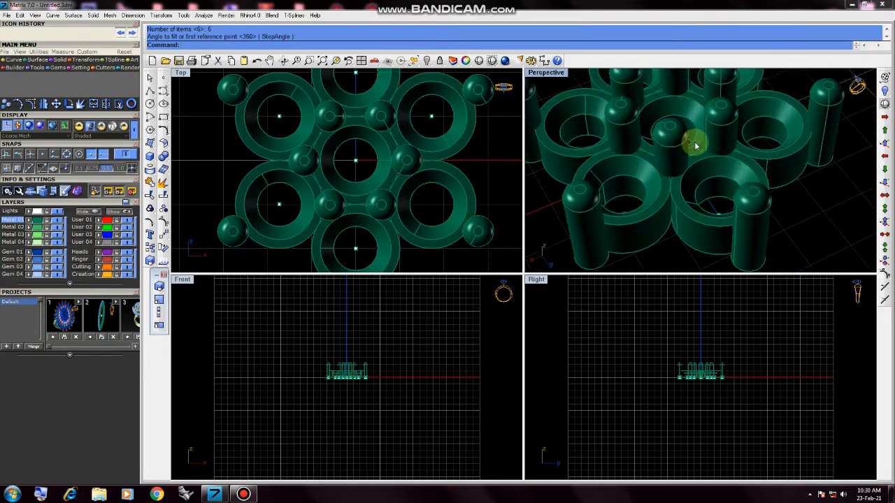
scroll(684, 145, up, 2)
scroll(663, 153, down, 6)
scroll(664, 162, up, 2)
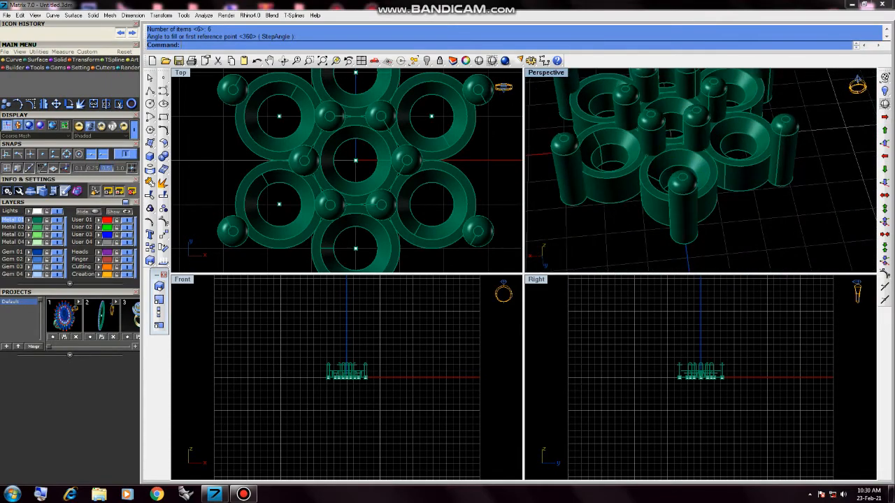
click(676, 112)
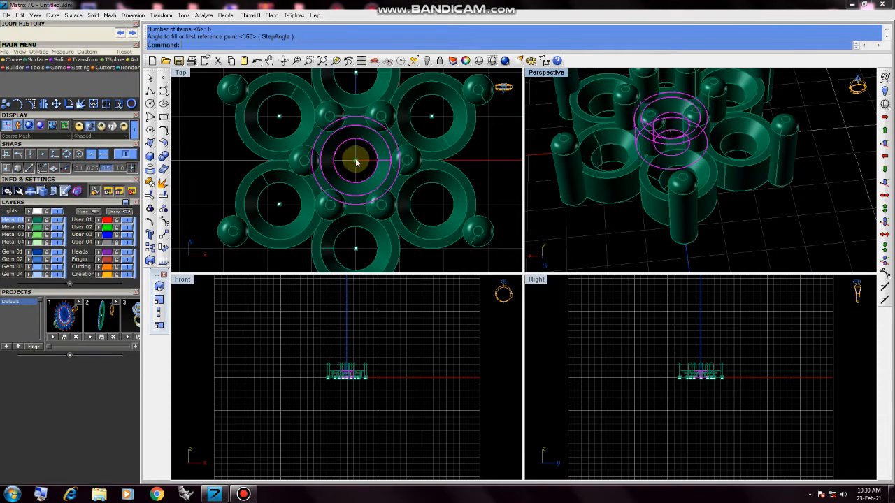
shift+click(356, 161)
click(885, 144)
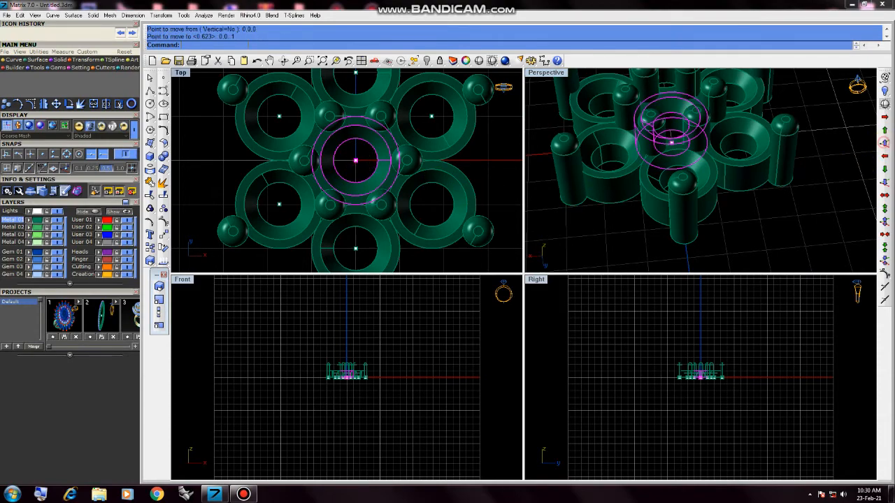
right_drag(733, 182, 715, 151)
right_click(716, 153)
right_click(717, 155)
right_click(733, 167)
click(737, 177)
Raise the six inner prongs around the central ring, together with their base circles and points, in vertical increments of 0.1.
right_drag(721, 148, 704, 116)
click(699, 134)
shift+click(711, 137)
scroll(698, 174, down, 4)
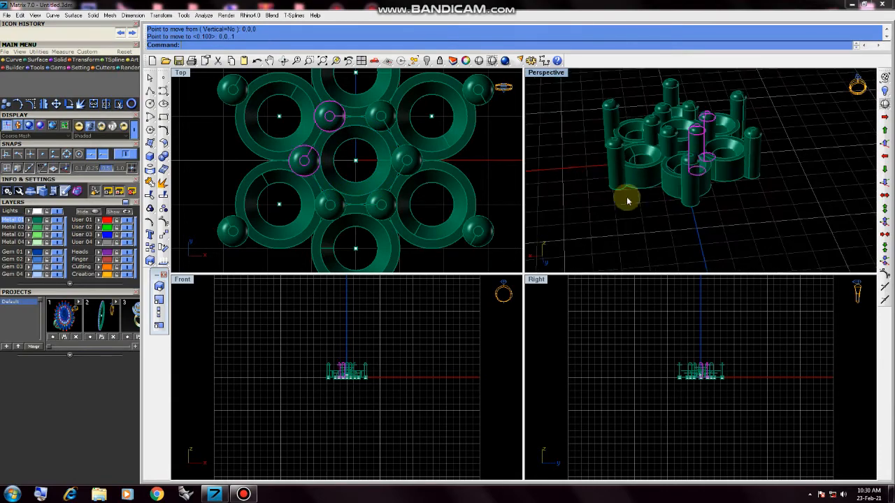
shift+click(377, 119)
shift+click(382, 204)
shift+click(329, 204)
scroll(295, 136, down, 4)
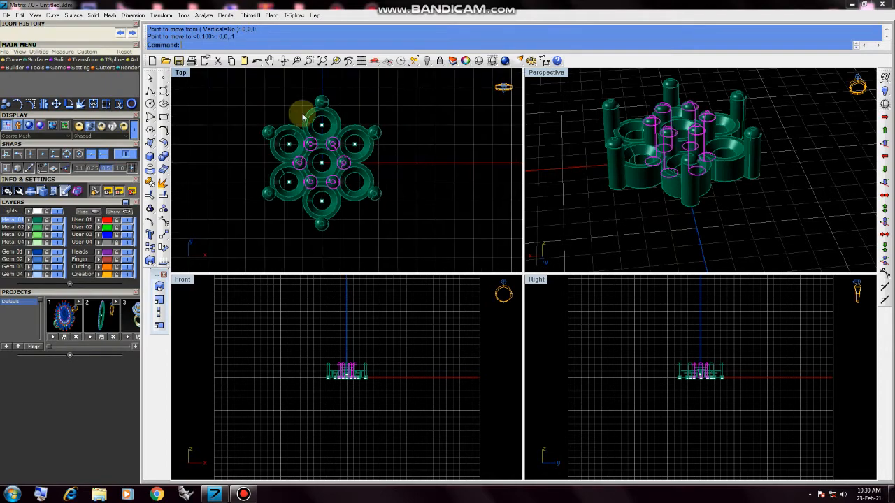
shift+drag(294, 94, 373, 253)
scroll(370, 124, up, 4)
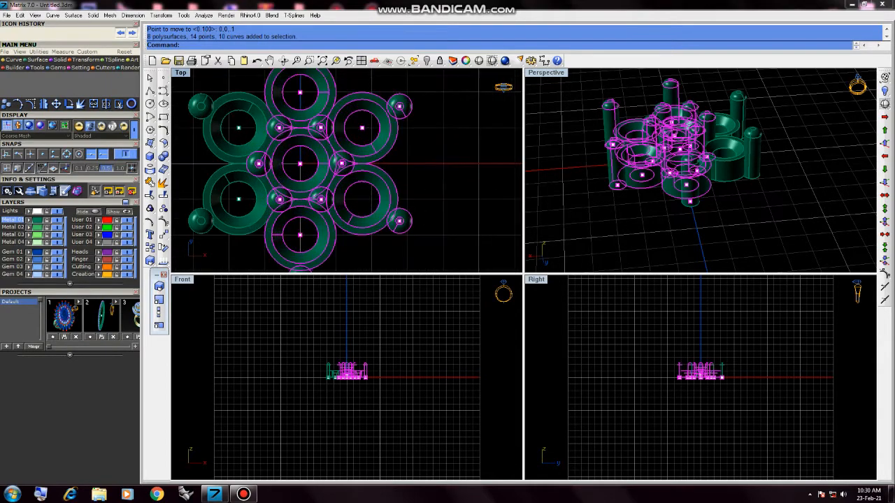
ctrl+drag(432, 92, 360, 142)
ctrl+drag(415, 170, 303, 246)
scroll(303, 248, down, 3)
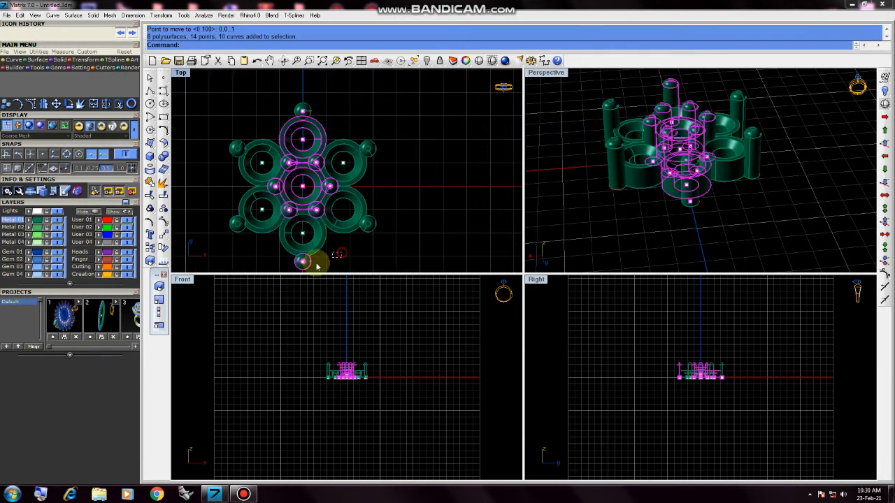
ctrl+drag(339, 104, 285, 146)
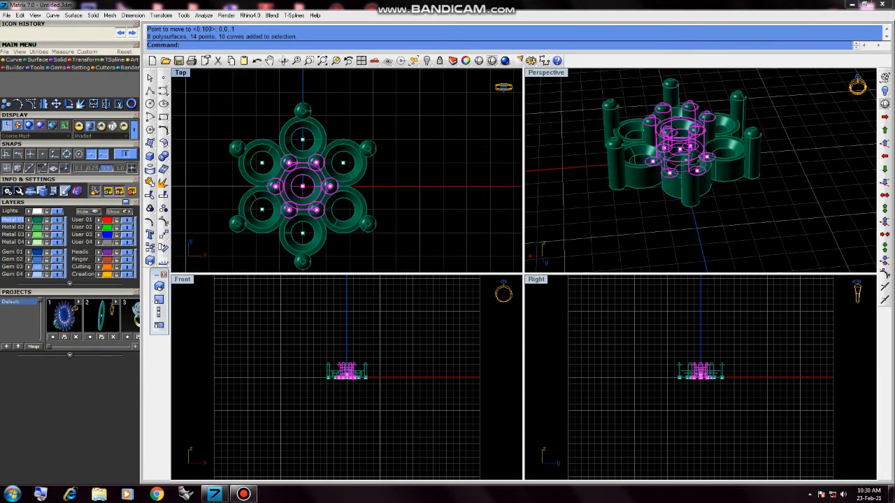
right_drag(650, 184, 671, 192)
scroll(287, 189, up, 3)
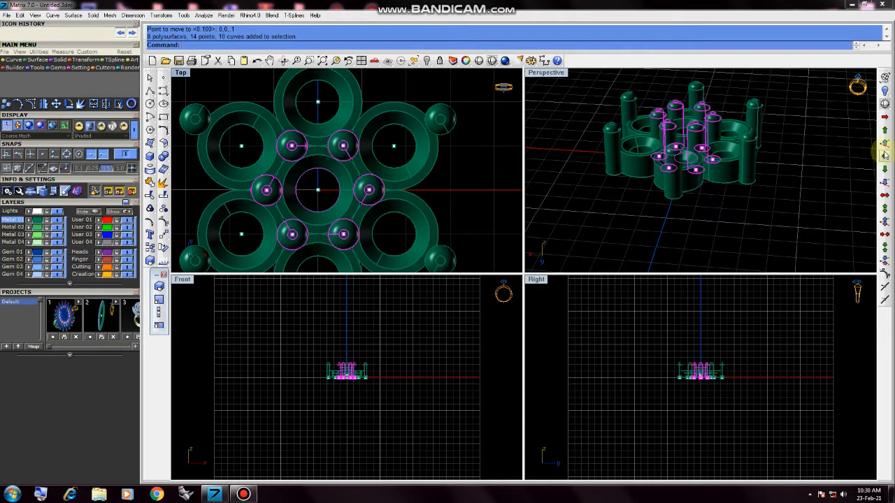
right_drag(776, 196, 769, 176)
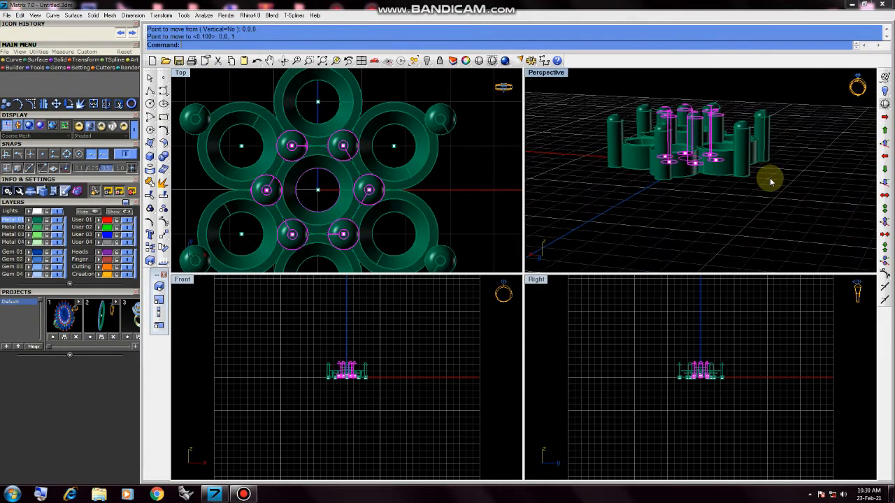
right_click(768, 181)
key(Escape)
Maximize the Perspective viewport and hide its construction grid.
right_drag(708, 200, 719, 116)
right_drag(695, 126, 705, 200)
scroll(724, 187, down, 2)
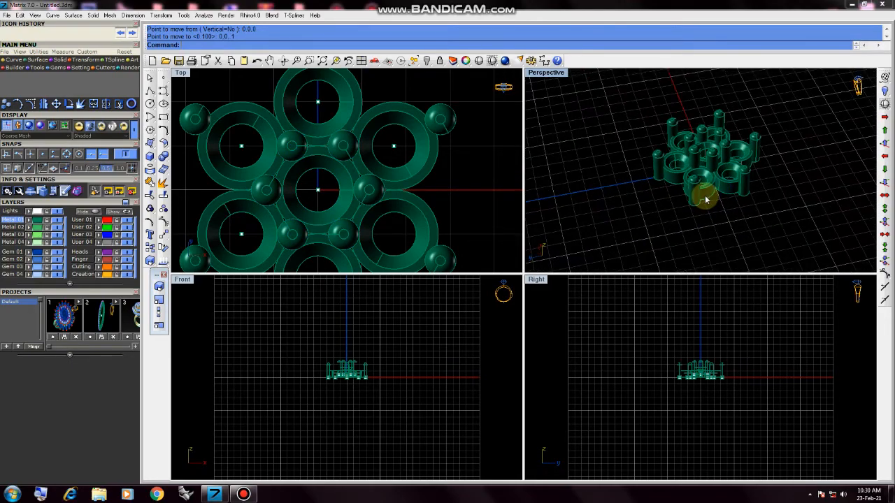
key(ctrl+F4)
right_drag(589, 251, 589, 224)
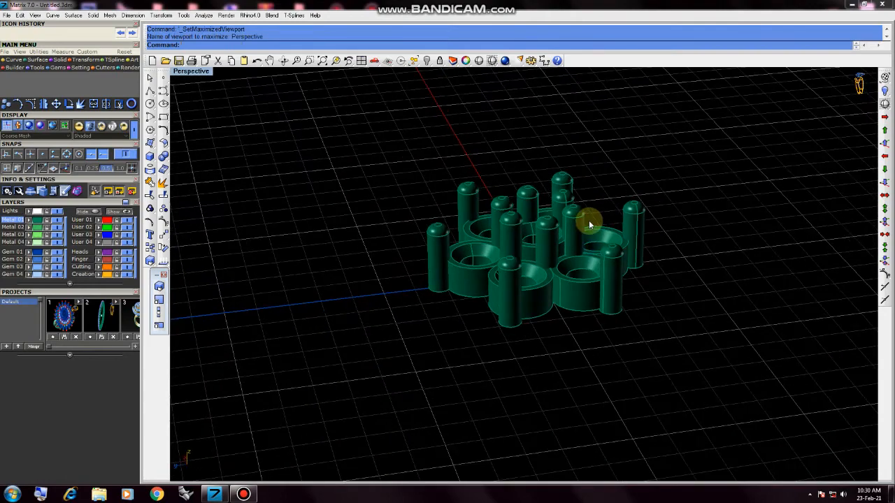
key(F7)
right_drag(611, 275, 417, 276)
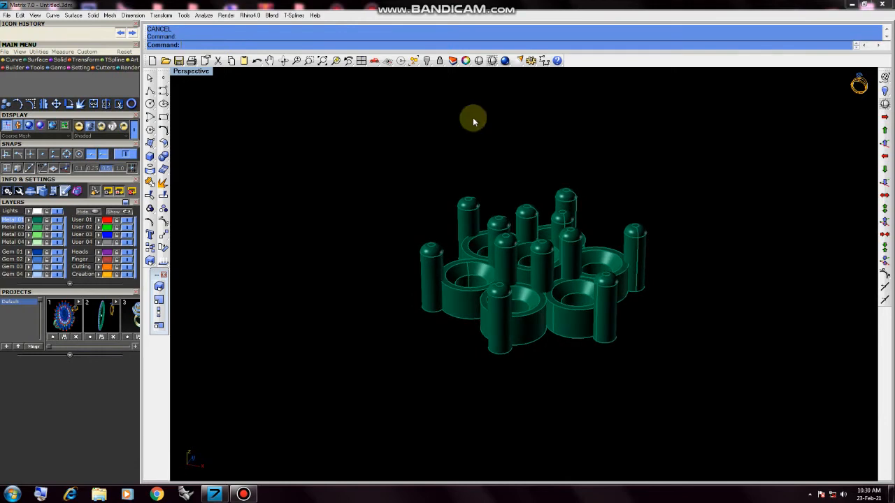
Change the Metal 01 layer colour to SeaGreen.
click(452, 61)
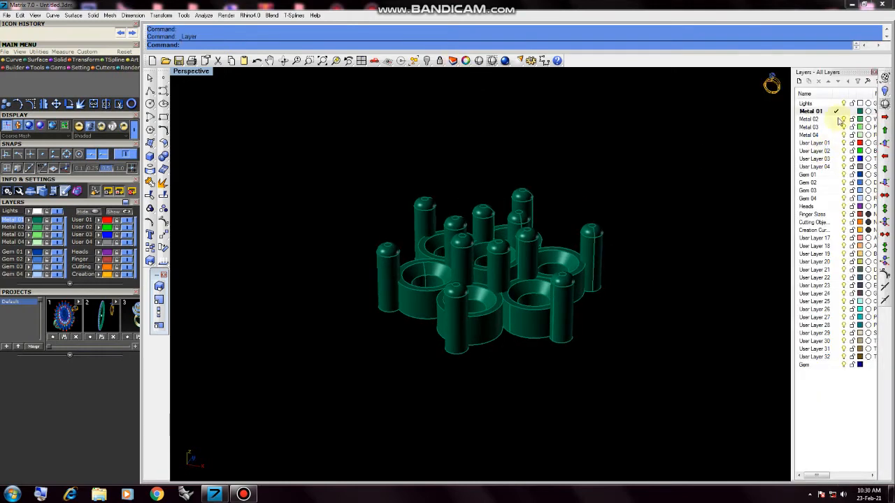
click(860, 112)
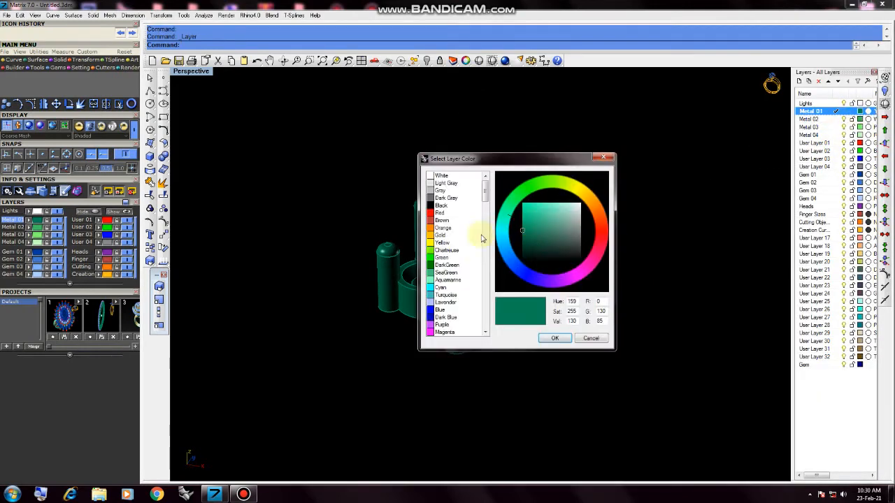
click(441, 272)
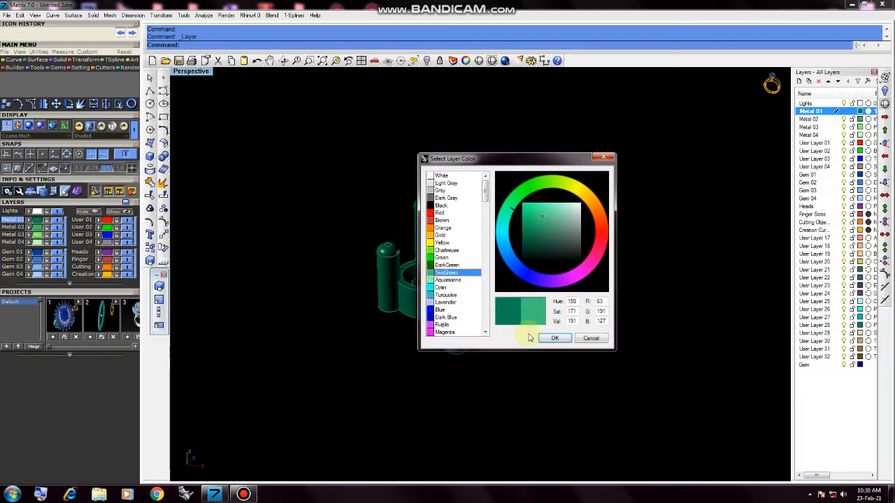
click(556, 338)
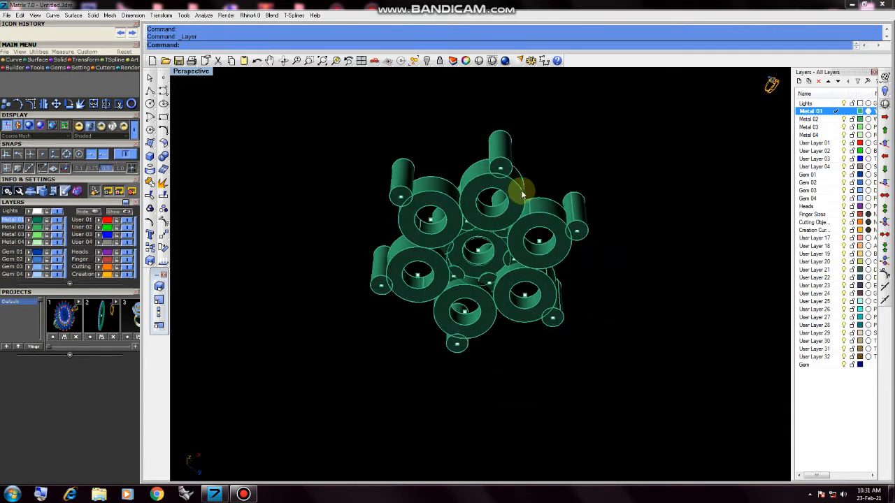
Lock the base circles of the six outer rings.
click(521, 194)
click(542, 215)
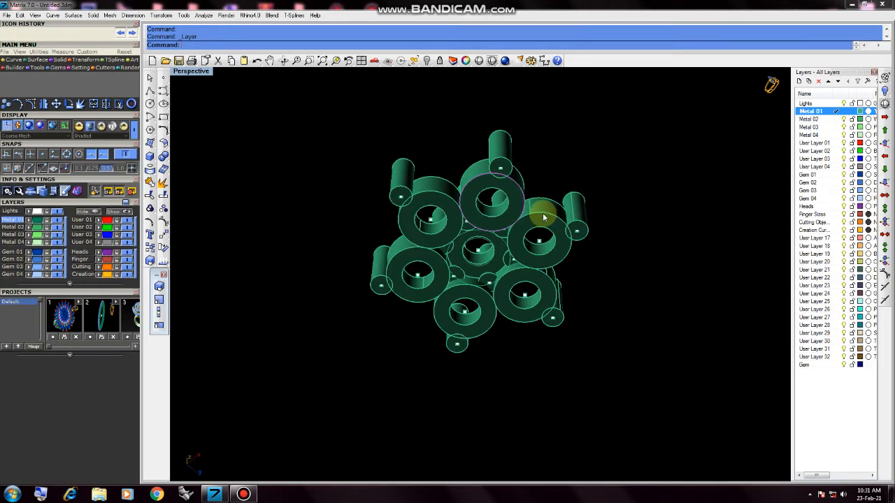
shift+click(543, 214)
click(579, 234)
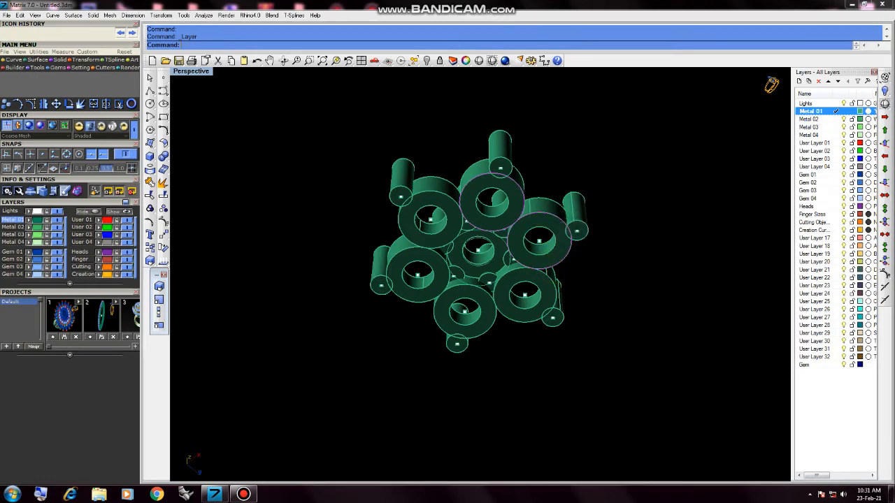
shift+click(550, 280)
click(591, 305)
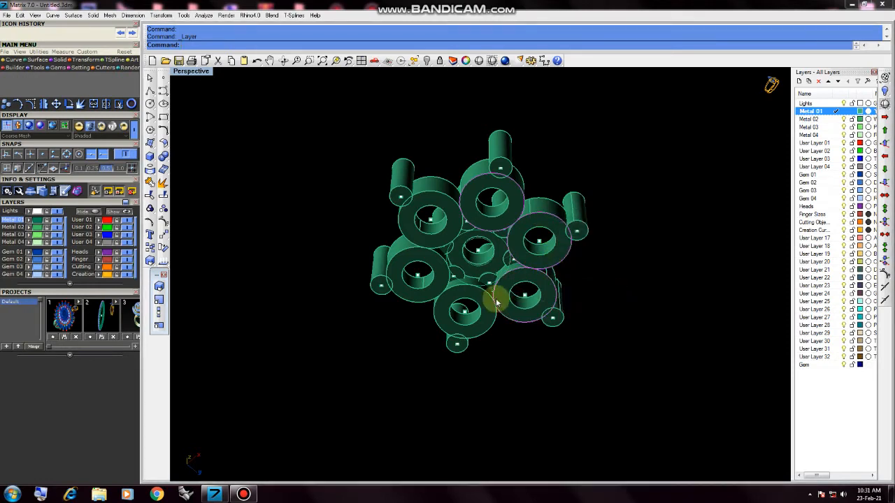
shift+click(489, 299)
click(515, 321)
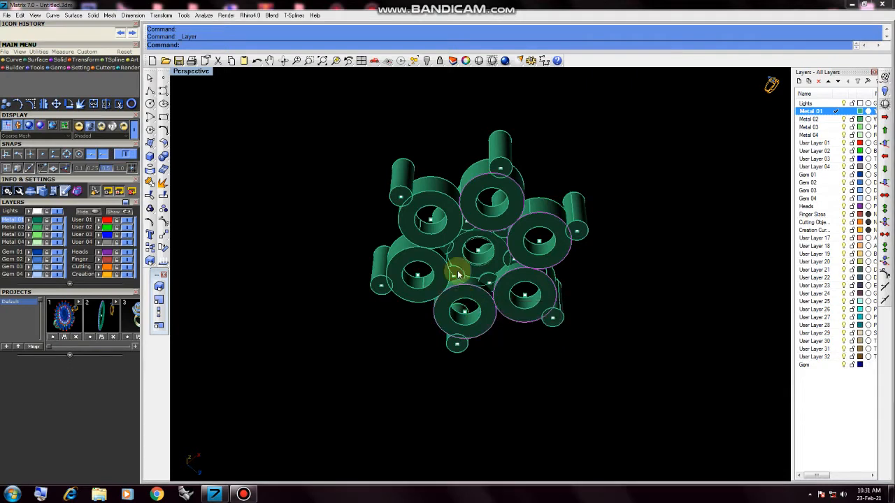
shift+click(444, 260)
click(481, 288)
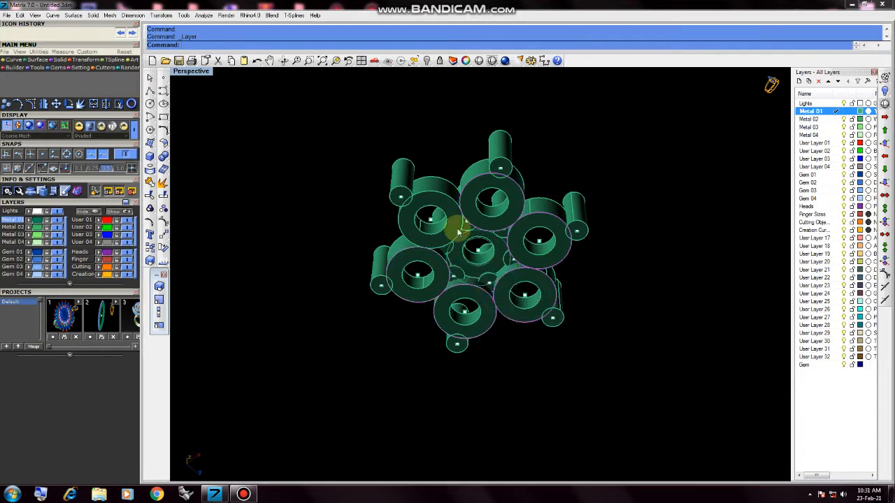
shift+click(449, 201)
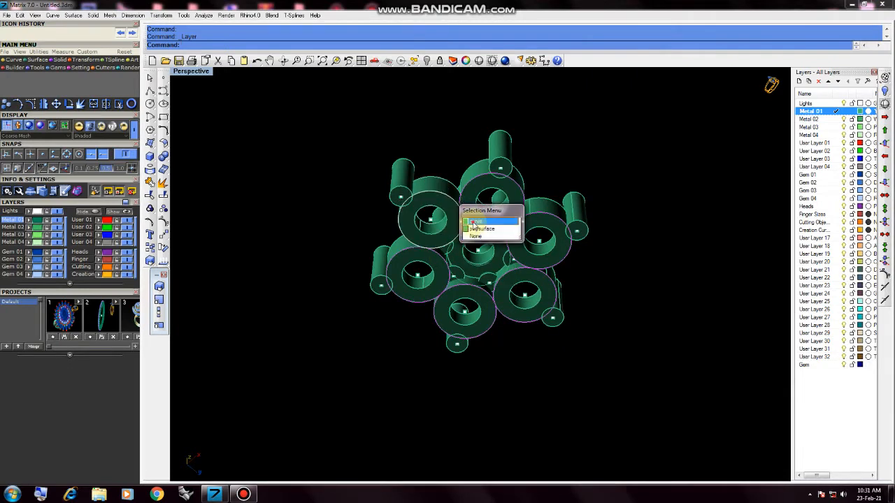
click(470, 225)
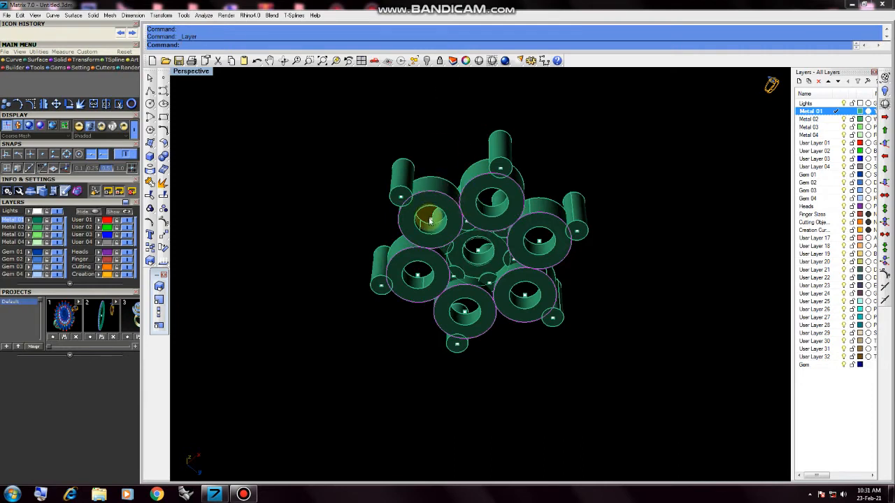
click(439, 61)
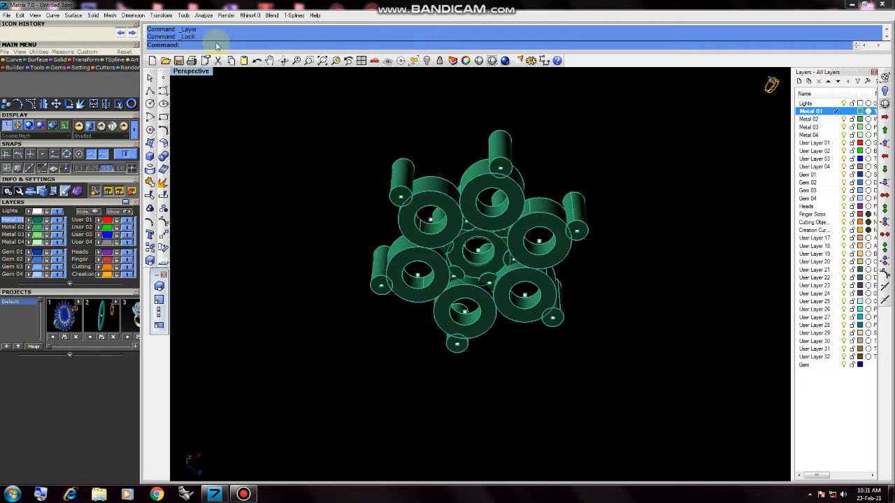
Hide all the unlocked objects, then unlock the six outer base circles in the Top view.
drag(615, 133, 335, 352)
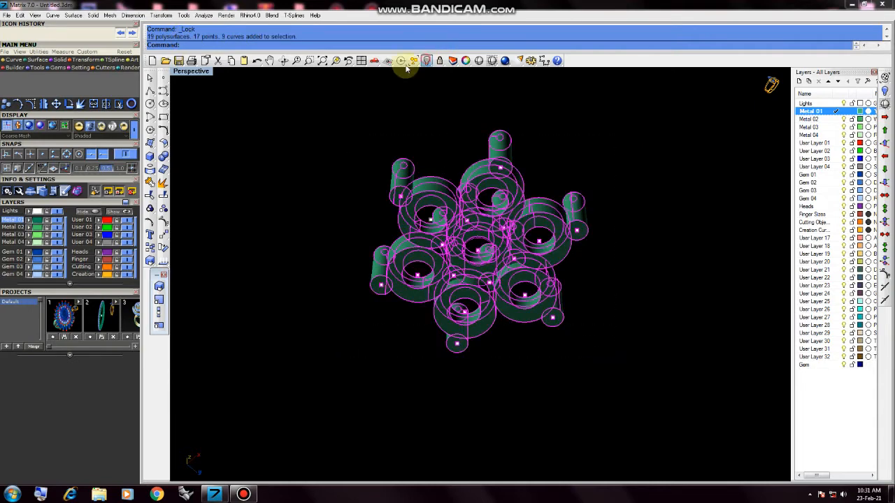
click(412, 61)
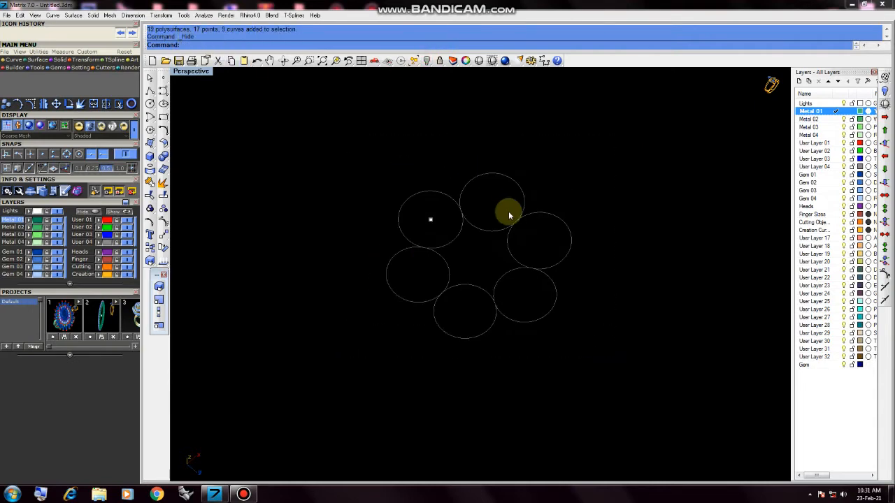
key(ctrl+F1)
click(440, 62)
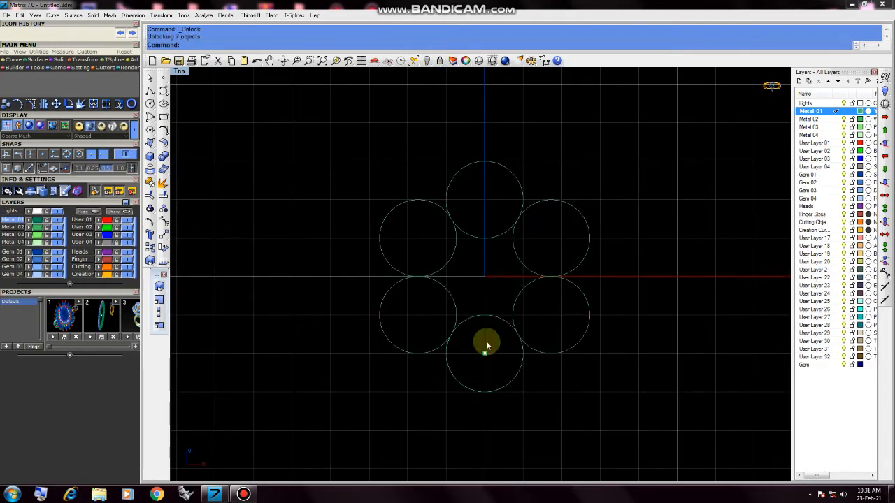
Trim the inner arcs of the upper and upper-left circles, using all six circles as cutting edges.
click(511, 328)
scroll(490, 316, up, 1)
scroll(490, 317, down, 3)
drag(581, 192, 394, 371)
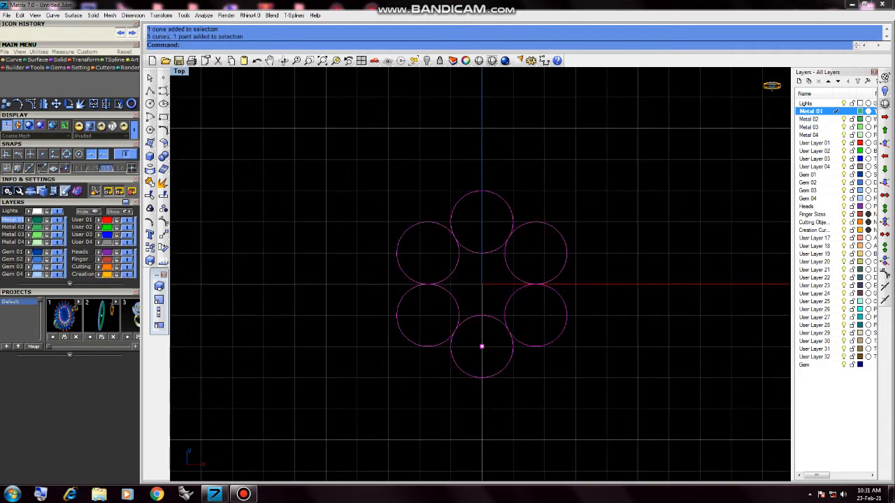
click(149, 197)
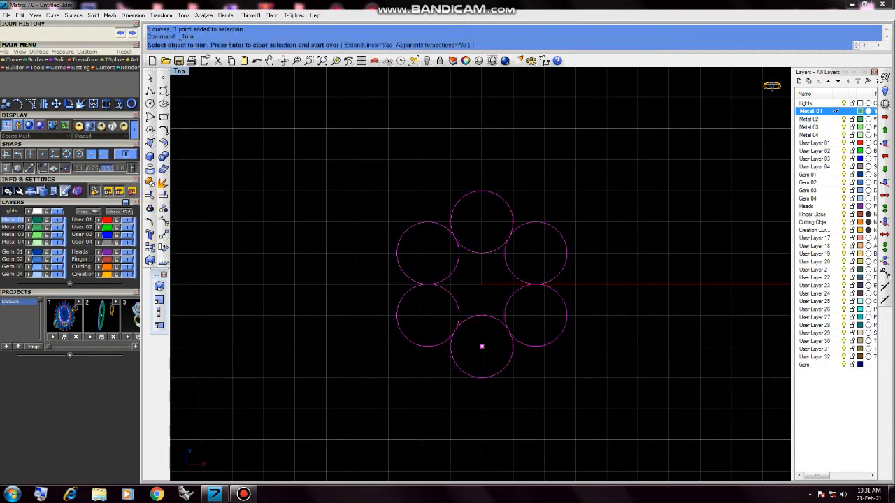
click(476, 253)
drag(475, 256, 434, 248)
scroll(457, 250, up, 8)
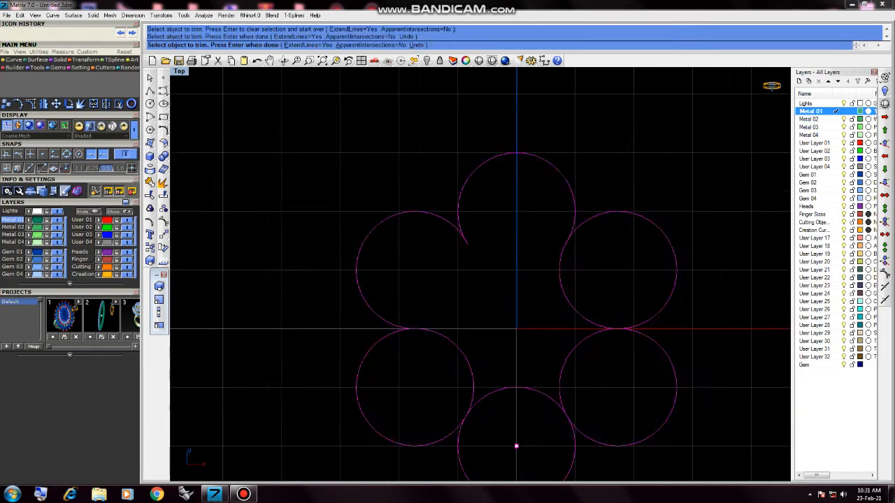
click(494, 246)
scroll(480, 268, down, 4)
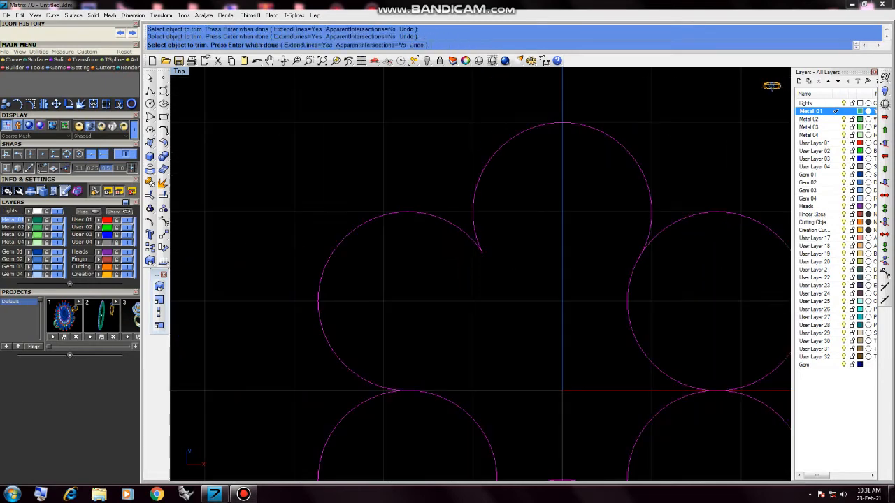
Trim the inner arcs of the circles on the right side of the flower, including the overlapping ends where they meet.
drag(627, 255, 524, 257)
scroll(524, 257, down, 6)
scroll(623, 333, up, 6)
drag(624, 284, 580, 366)
scroll(581, 366, up, 10)
click(706, 246)
click(665, 208)
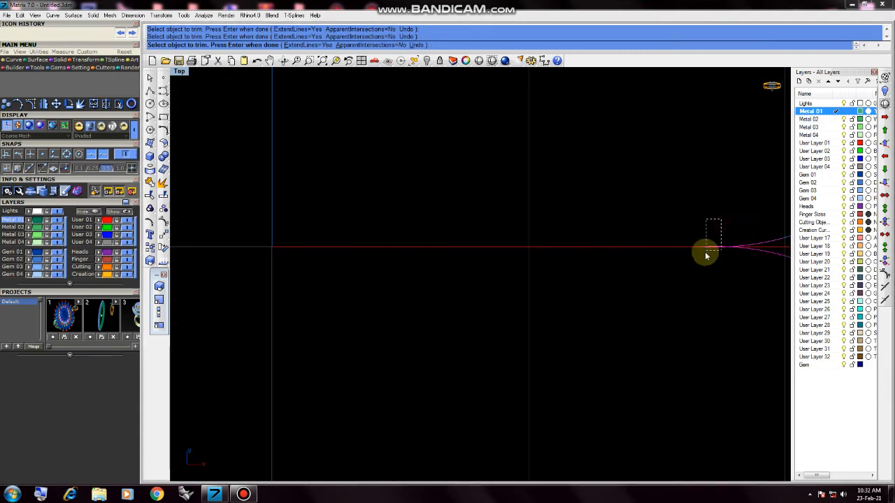
scroll(703, 254, down, 8)
scroll(603, 365, up, 10)
drag(609, 300, 583, 347)
Trim the remaining inner arcs and overlapping ends at the flower's lower and left junctions.
scroll(584, 343, down, 6)
right_drag(464, 336, 618, 288)
scroll(396, 313, up, 8)
drag(433, 226, 376, 269)
scroll(459, 309, down, 8)
right_drag(379, 200, 414, 248)
scroll(416, 252, up, 8)
drag(482, 287, 461, 323)
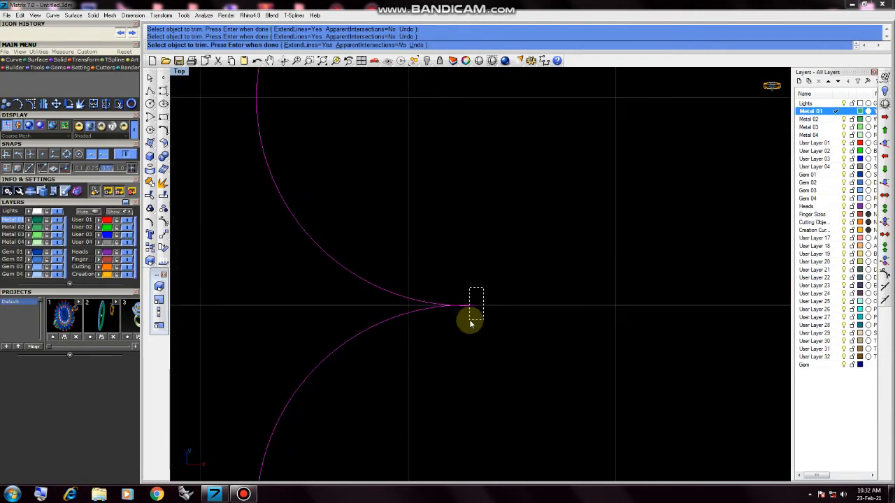
Check the petal junctions, finish trimming and join the outer arcs into one closed flower outline.
scroll(471, 323, down, 8)
scroll(508, 235, up, 8)
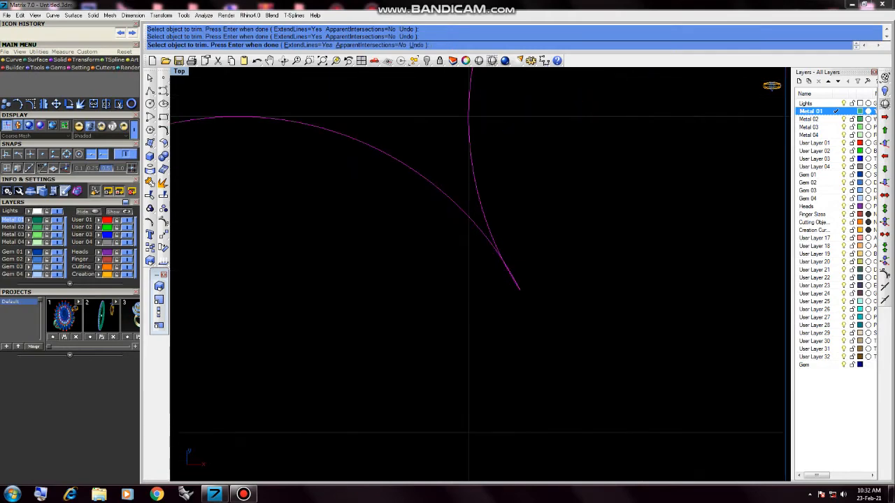
scroll(439, 298, down, 8)
scroll(632, 293, up, 8)
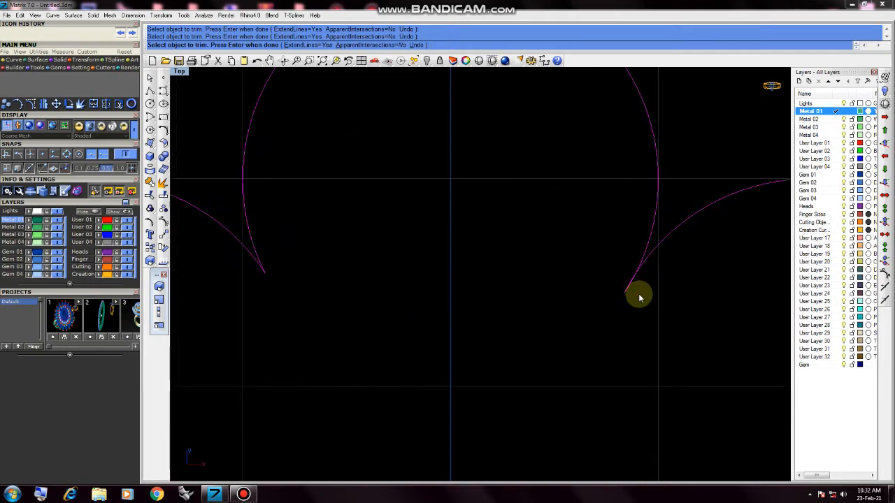
scroll(617, 289, down, 8)
scroll(537, 196, up, 3)
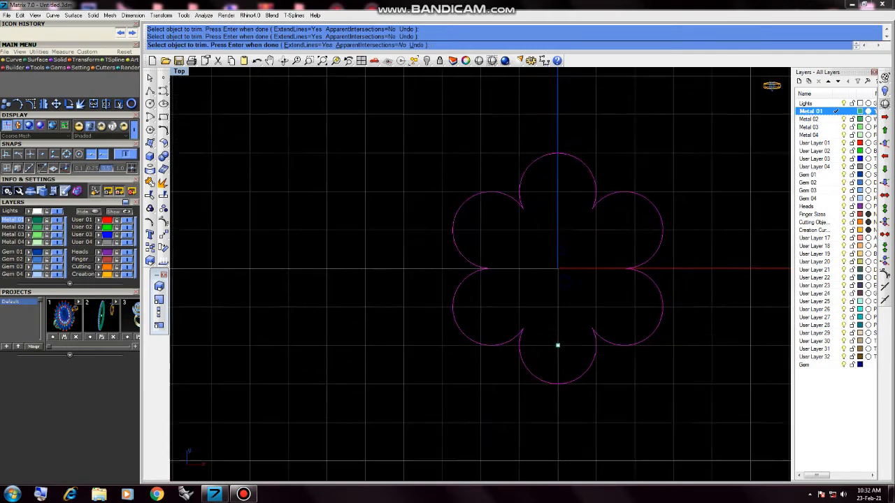
key(Return)
key(ctrl+j)
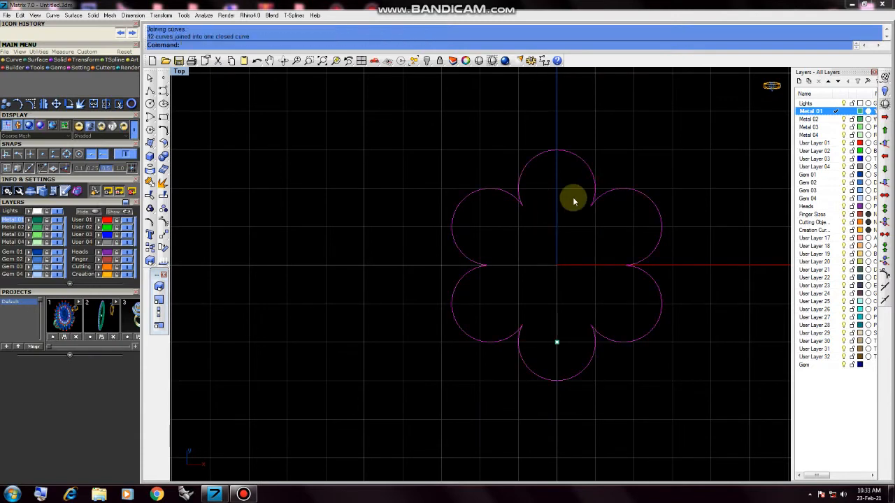
Offset the flower outline inward by 0.5 with round corners.
text(Offset)
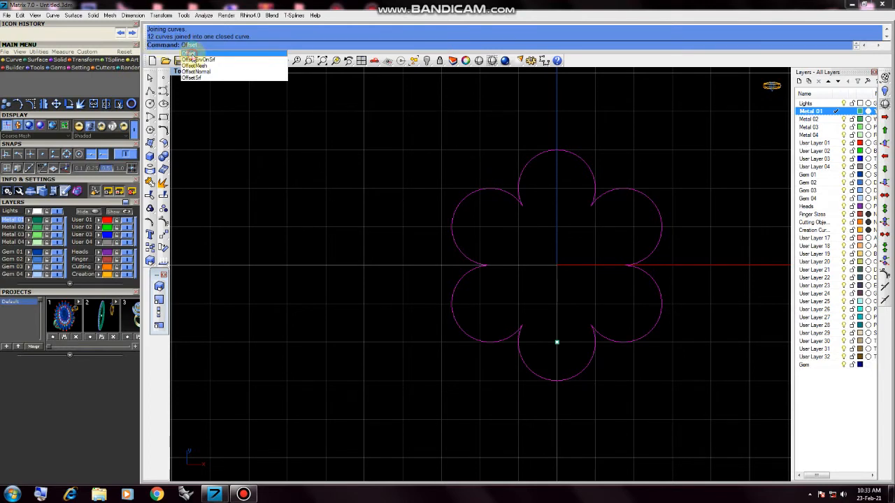
click(189, 54)
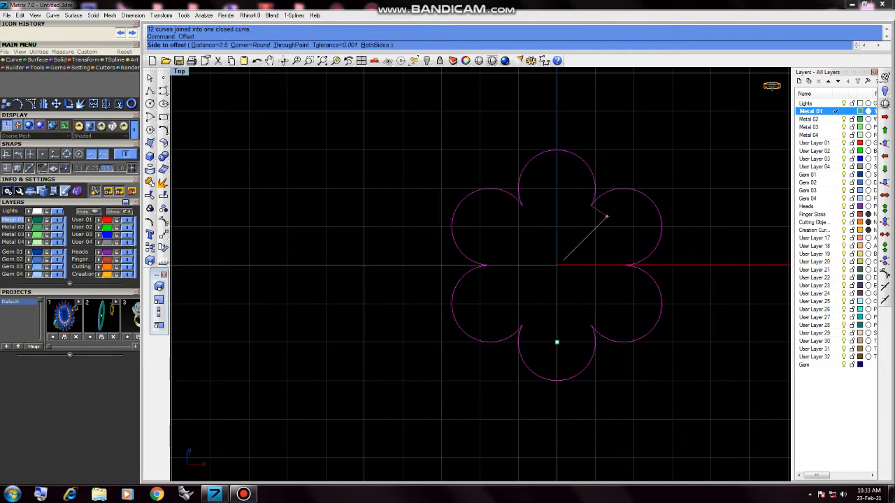
click(563, 260)
Extrude both flower outlines upward 0.7 as a capped solid in the Perspective view.
scroll(573, 272, down, 3)
key(ctrl+F4)
right_drag(510, 260, 567, 287)
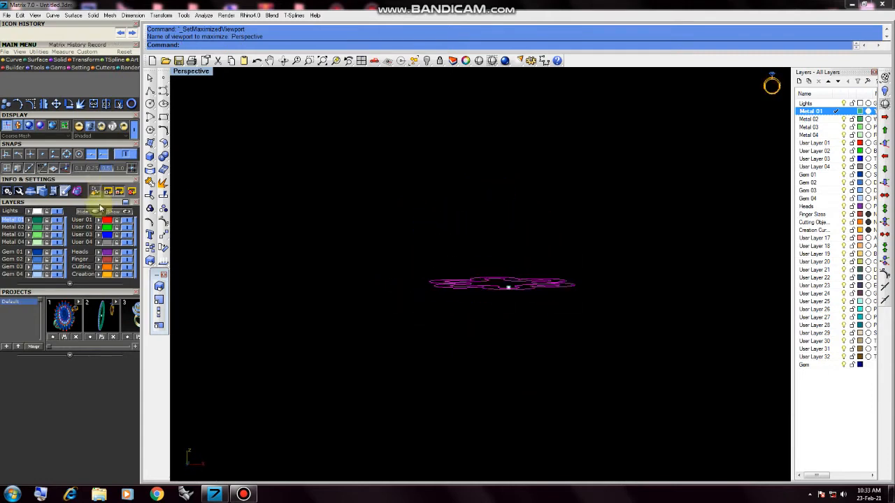
click(149, 158)
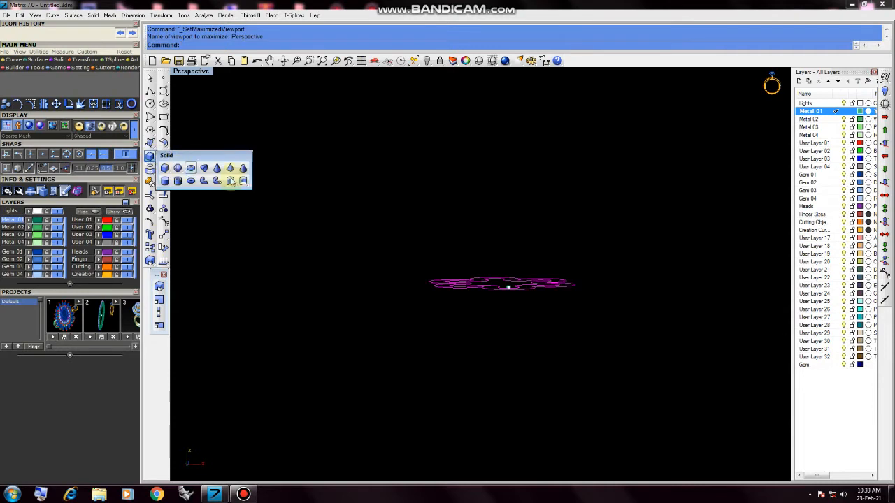
click(229, 181)
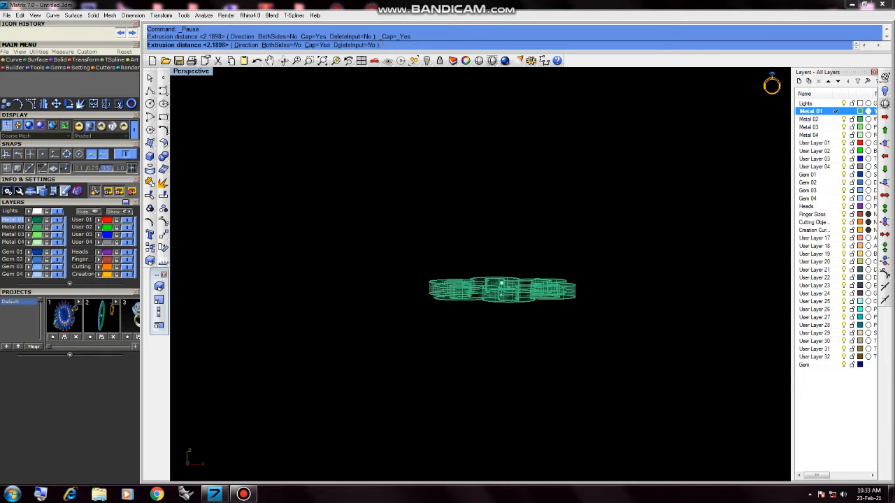
text(7)
key(Return)
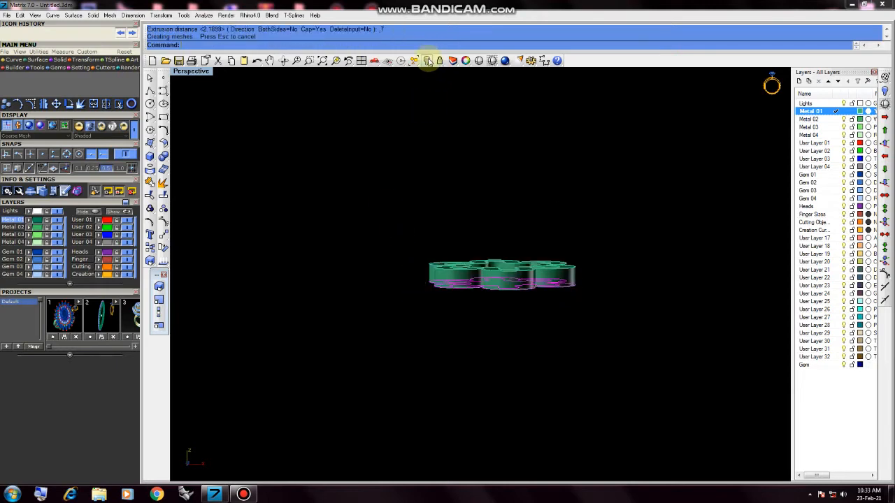
Select the extruded flower frame with its outlines and point, and show all hidden objects.
click(582, 227)
key(ctrl+a)
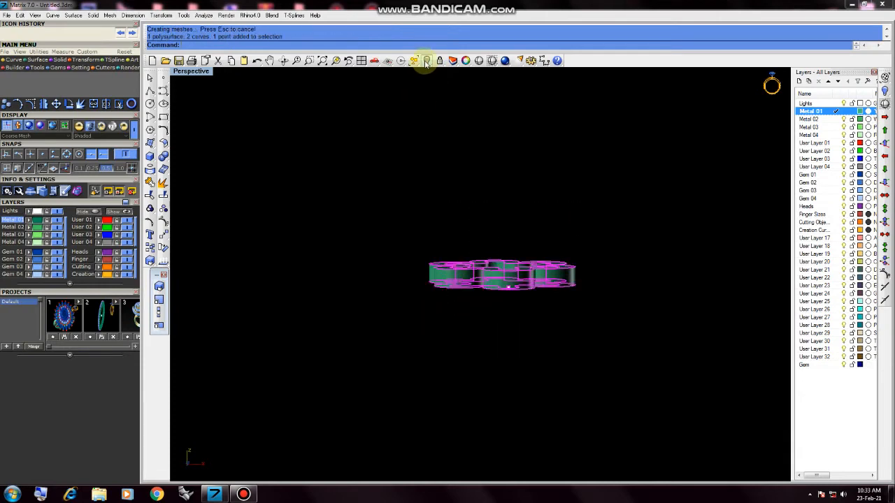
click(425, 60)
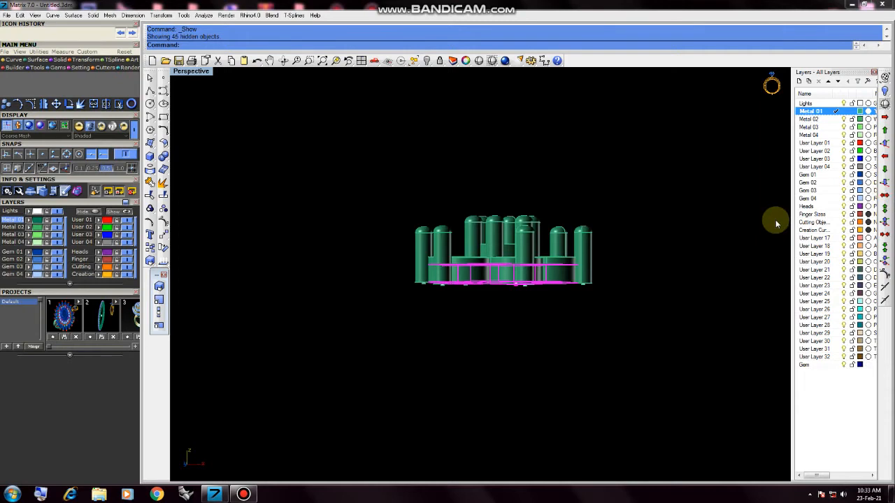
Move the flower frame with its outlines and point straight down by 1 in the Front view.
key(ctrl+F2)
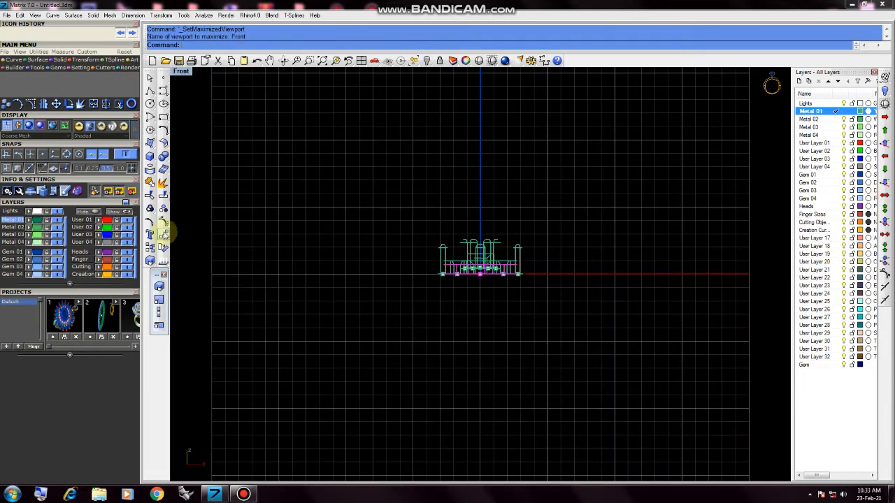
click(162, 233)
click(387, 246)
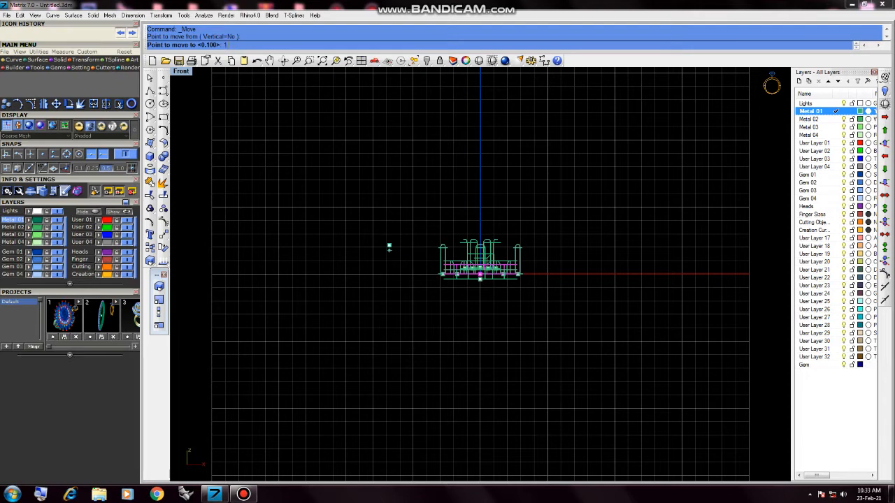
text(1)
key(Return)
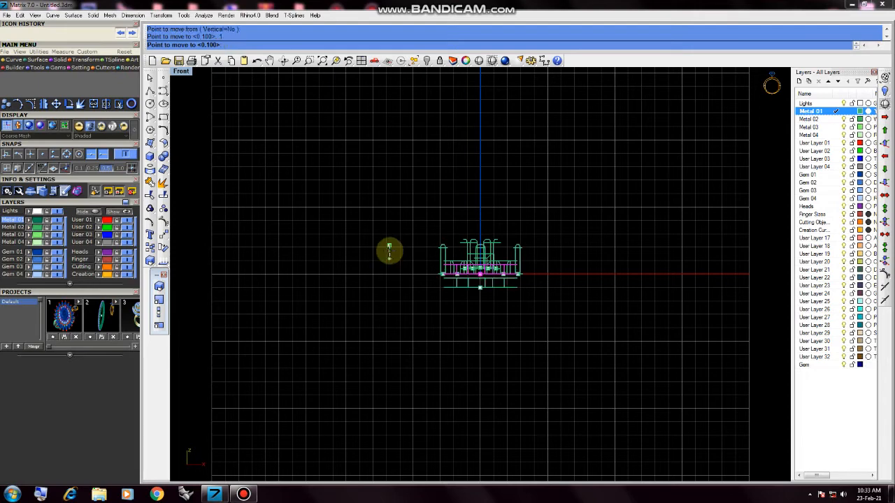
scroll(389, 252, up, 2)
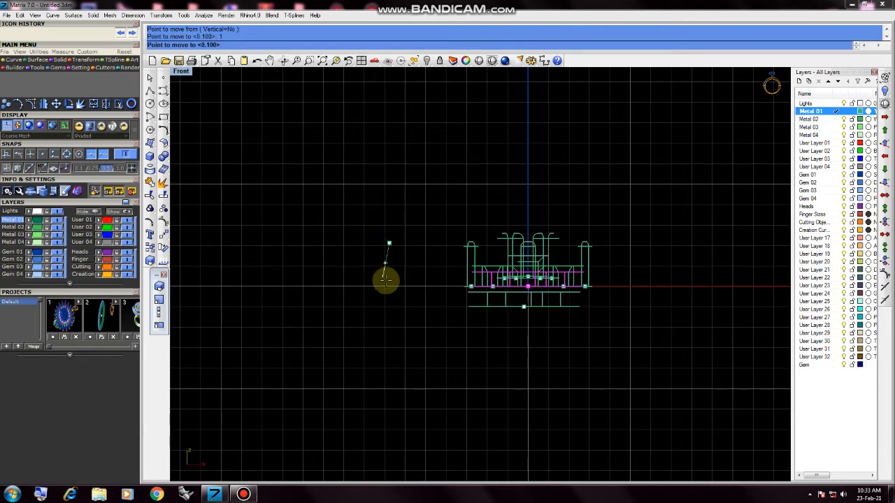
click(392, 281)
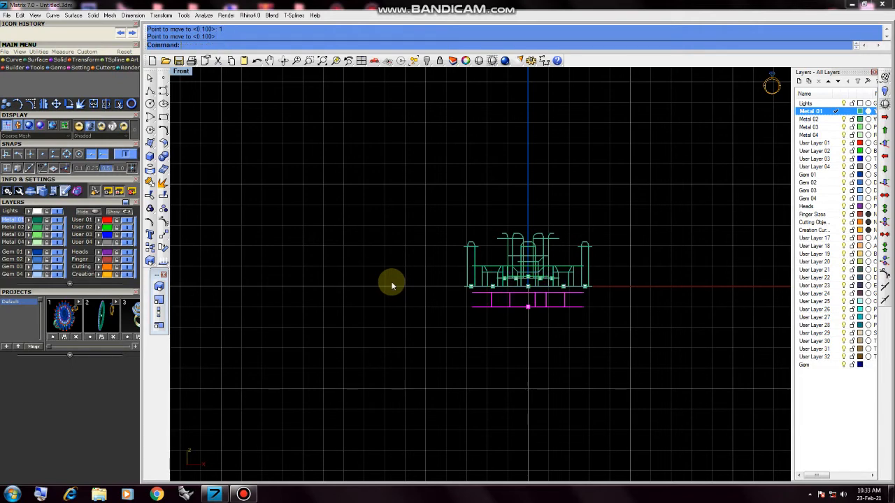
Lower the flower frame with its outlines and point by two 0.1 increments and inspect the assembly from below in Perspective.
key(ctrl+F4)
right_drag(442, 311, 435, 311)
click(885, 183)
click(885, 182)
click(699, 269)
scroll(516, 295, down, 3)
right_drag(516, 295, 569, 293)
scroll(569, 294, up, 4)
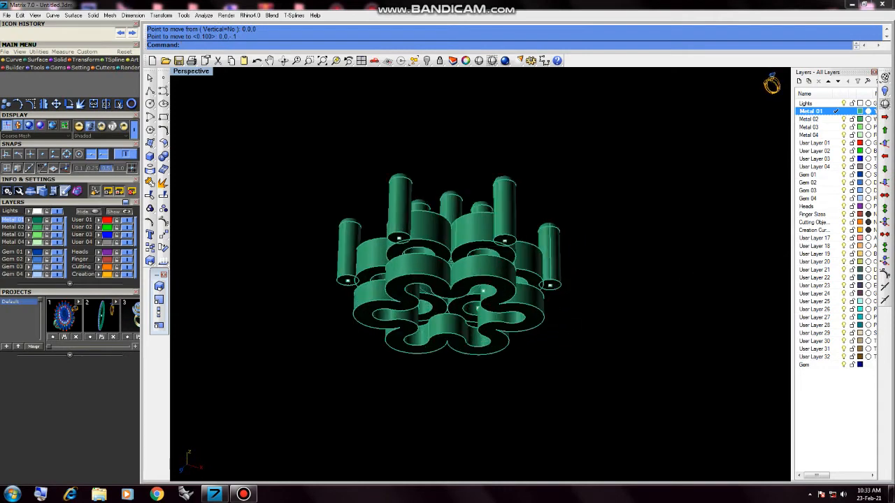
Extrude the base circle of one outer prong downward as a capped solid to the bottom of the lower flower frame.
click(555, 284)
click(587, 311)
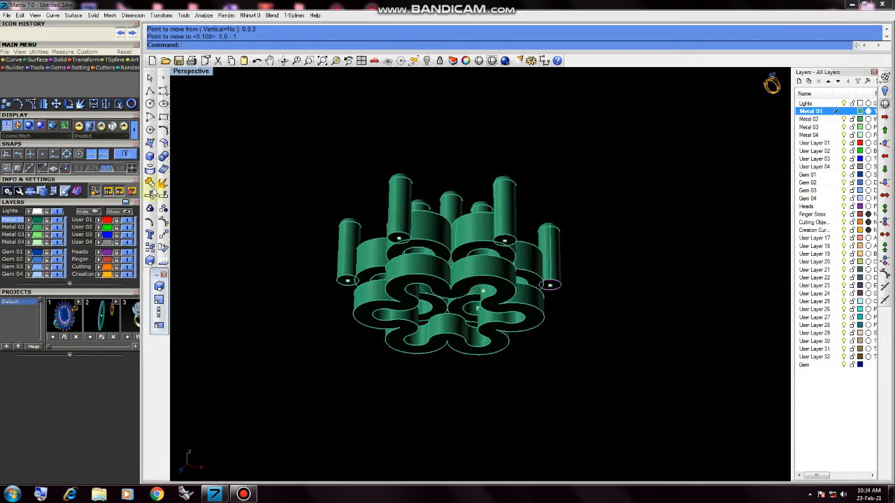
click(149, 156)
click(228, 180)
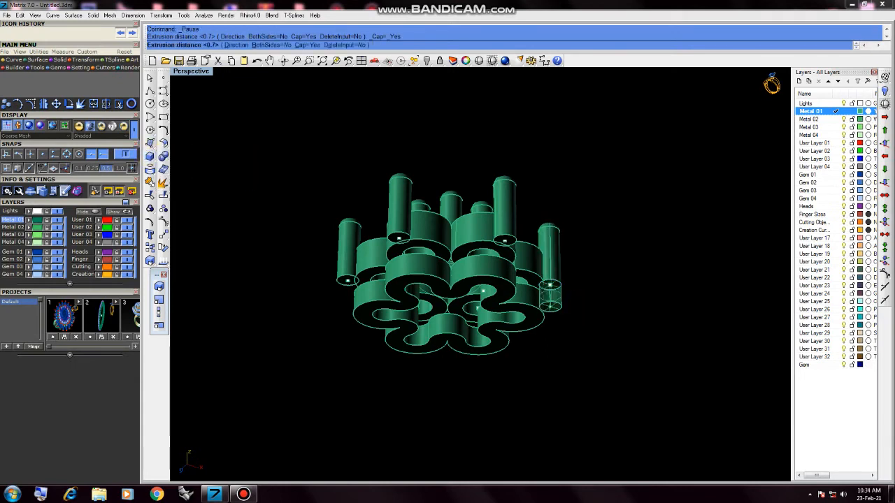
click(542, 314)
right_drag(579, 311, 569, 346)
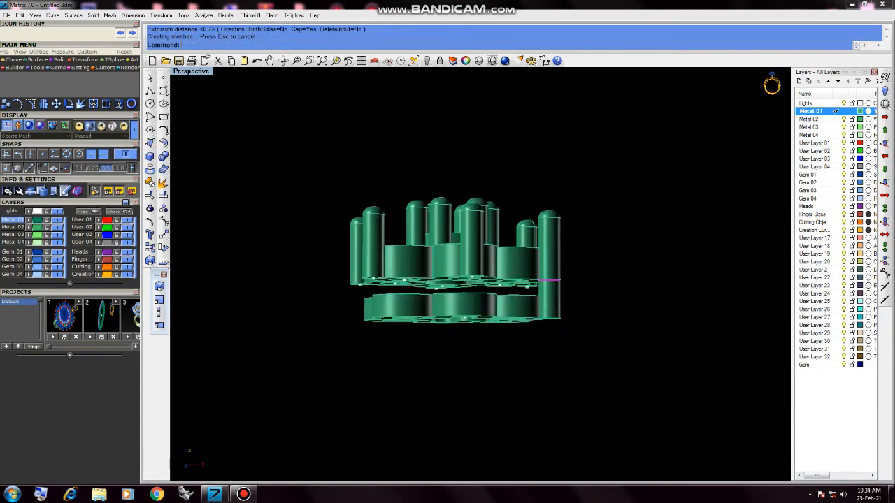
Polar array the prong extension around the origin with 6 items over the full 360 degrees.
click(556, 312)
click(162, 236)
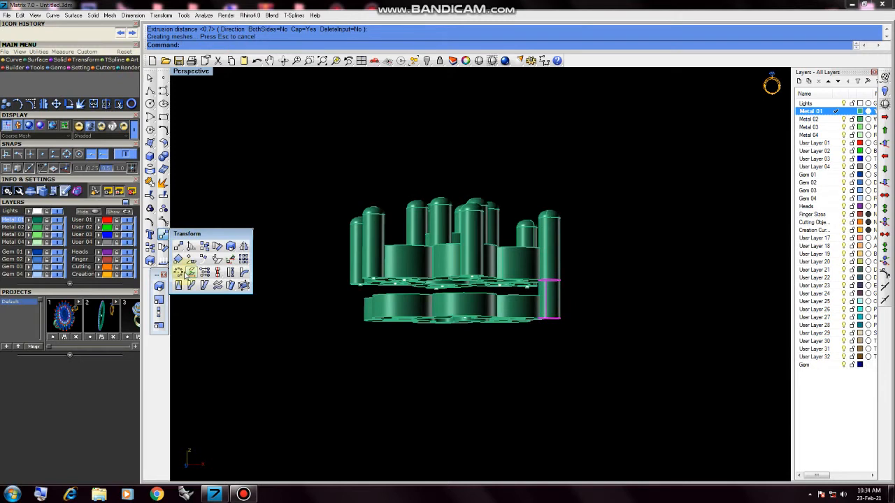
click(179, 271)
click(293, 257)
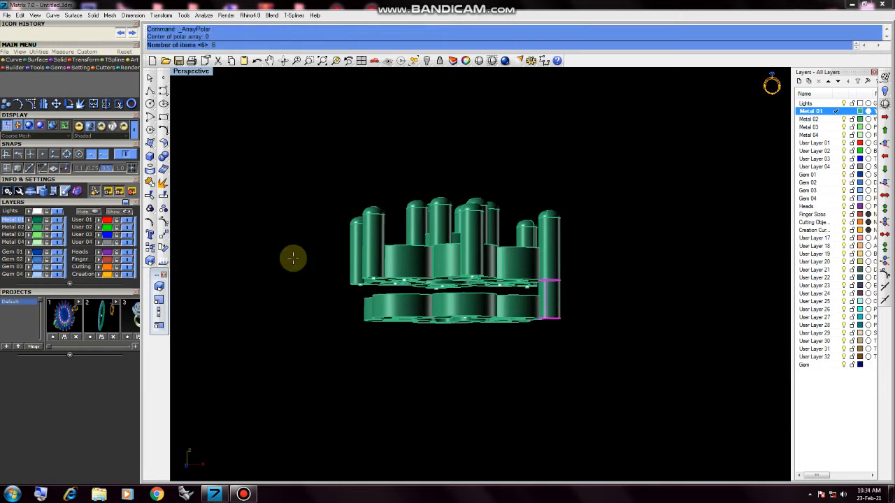
key(Return)
click(294, 258)
Select the lower flower frame with the prong extensions and assign them to User Layer 01.
right_drag(408, 291, 634, 296)
click(635, 296)
drag(591, 323, 427, 344)
drag(330, 350, 330, 349)
right_drag(479, 355, 455, 343)
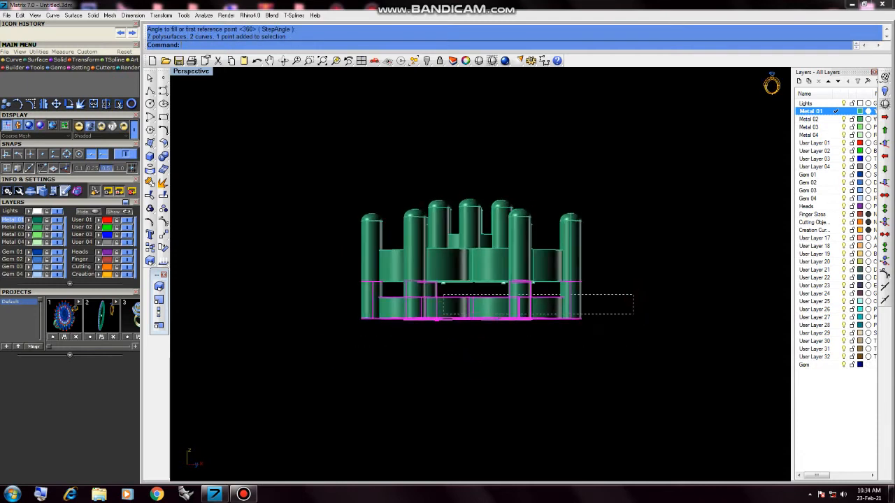
right_click(815, 144)
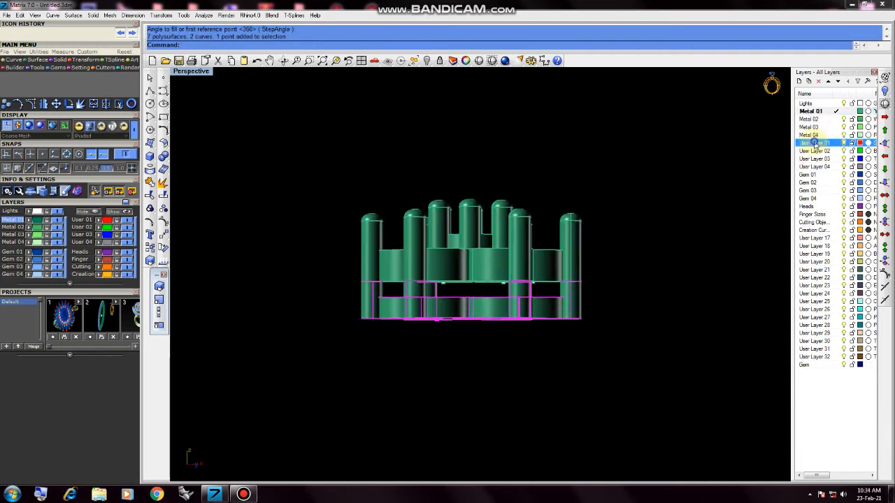
click(825, 257)
Load a round diamond of size 2.0 from the Gem Loader at the centre of the setting.
right_drag(479, 248, 490, 293)
drag(561, 184, 376, 351)
click(7, 78)
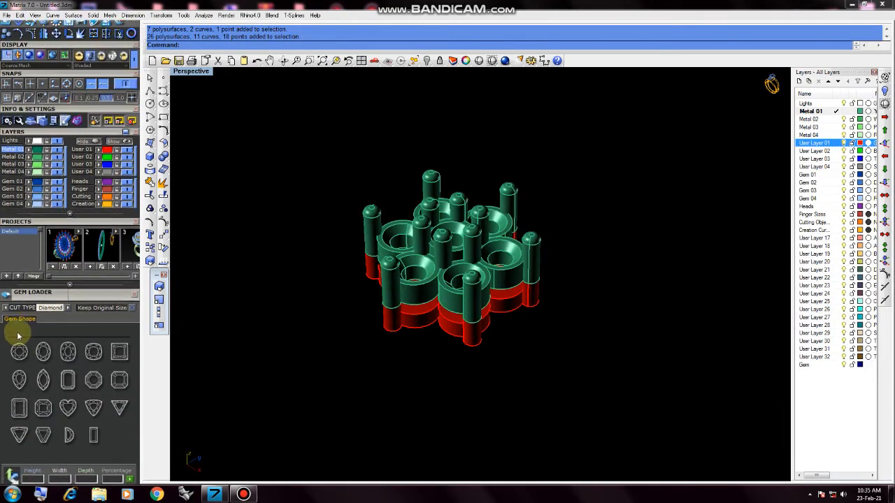
click(19, 352)
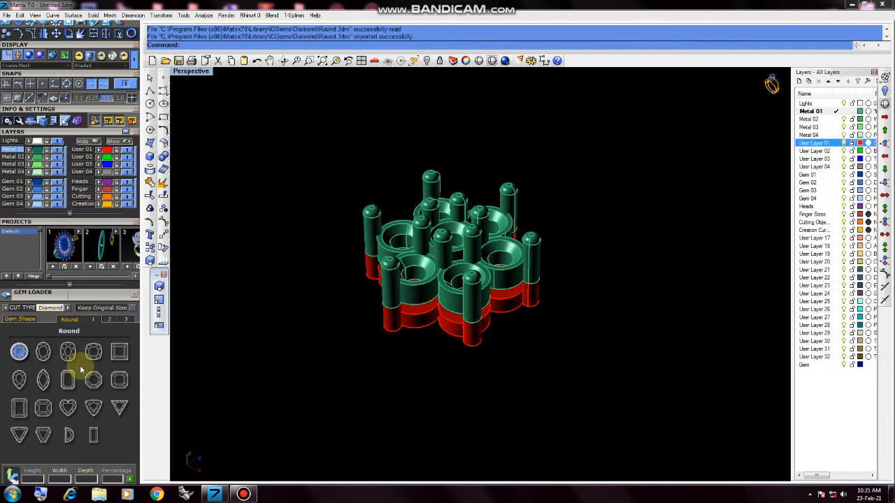
click(94, 352)
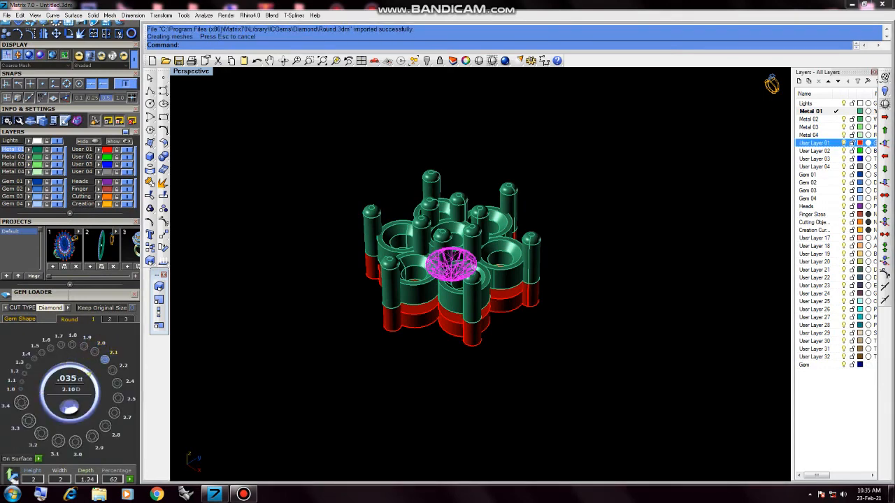
right_drag(451, 283, 461, 262)
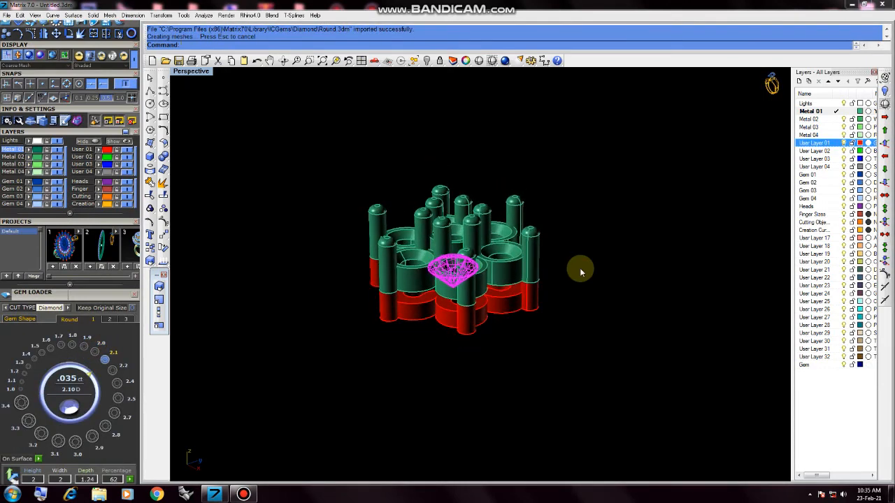
Move the round gem about 2.0 straight up onto the uppermost ring seat in the Top view.
key(ctrl+F1)
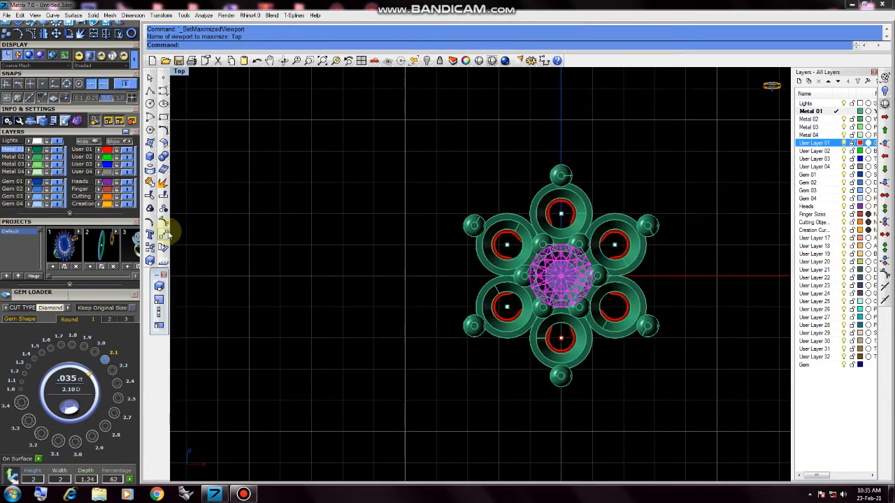
click(163, 232)
click(366, 258)
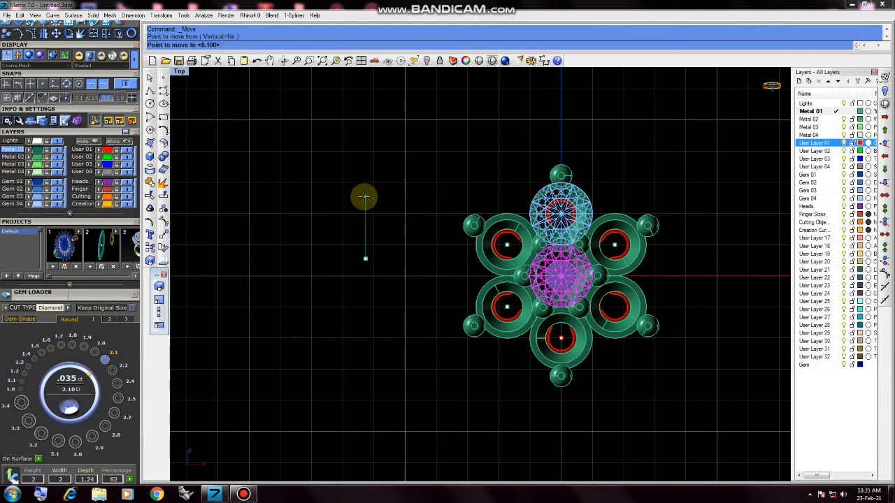
click(364, 197)
Raise the gem vertically above its ring seat in the Front view.
key(ctrl+F2)
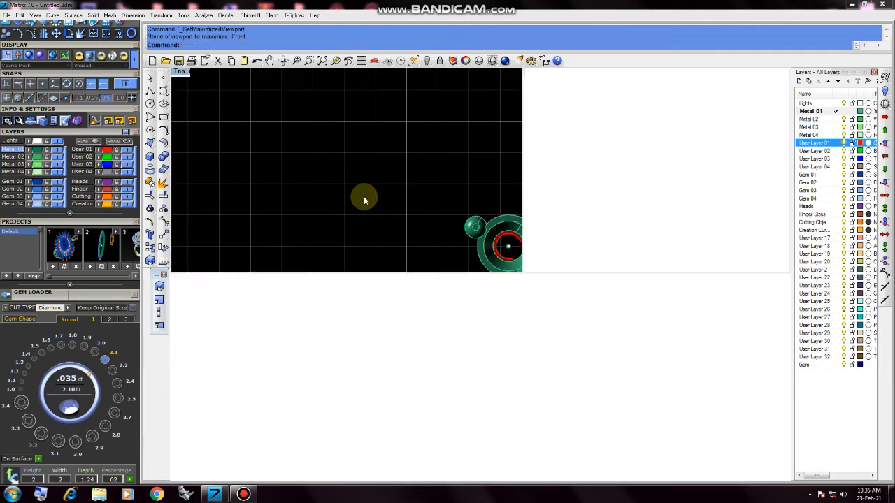
click(165, 237)
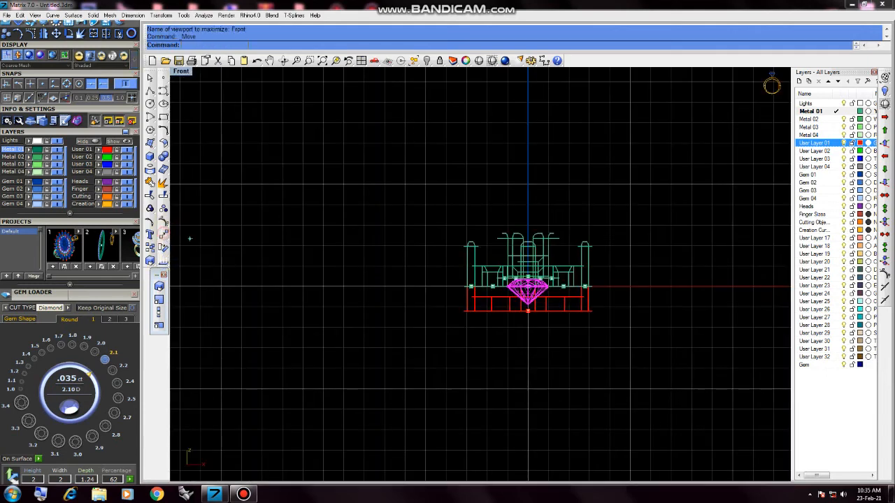
click(402, 266)
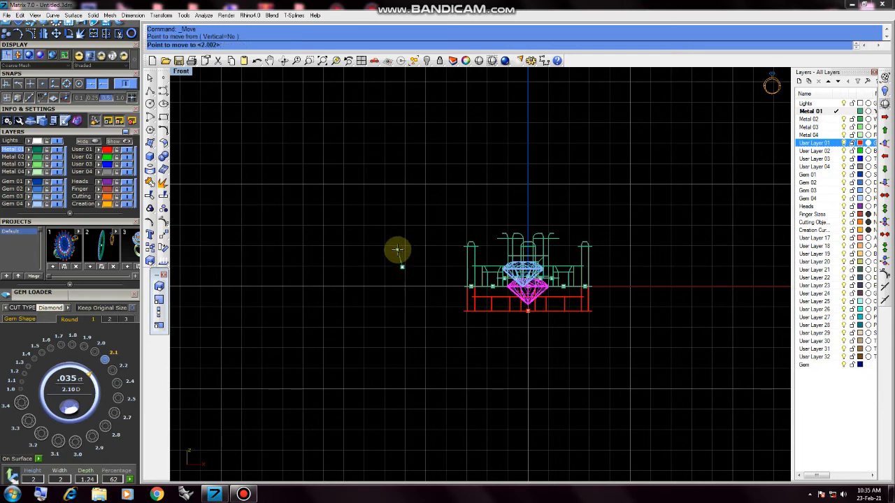
key(Return)
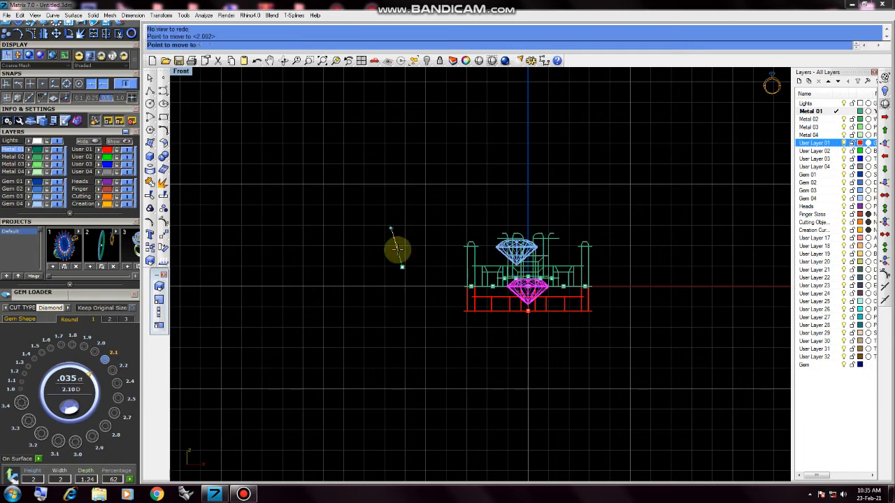
click(402, 248)
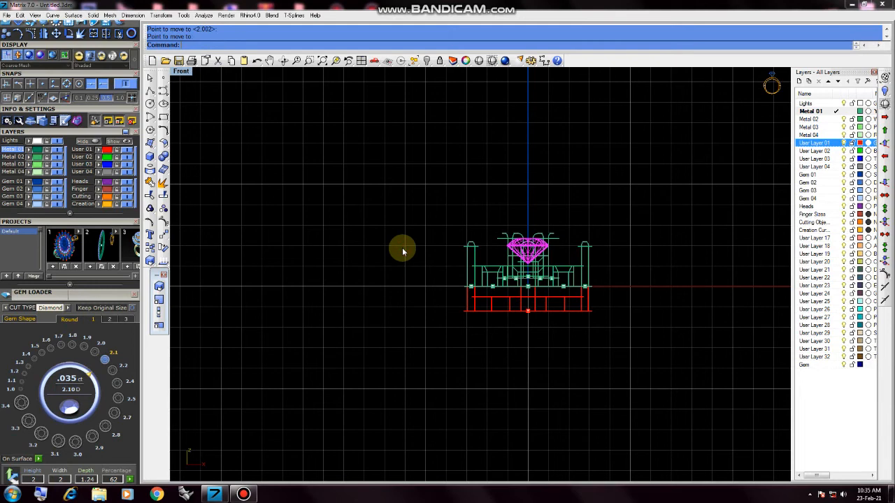
Lower the gem by 0.1 into its ring seat and check the fit in the Perspective view.
key(ctrl+F4)
mouse_move(620, 256)
right_down()
mouse_move(607, 237)
mouse_move(552, 240)
mouse_move(573, 239)
right_up()
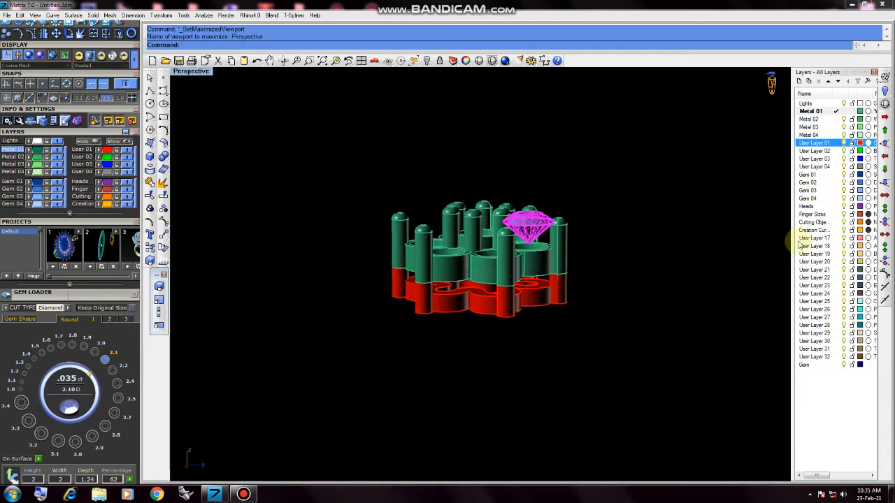
click(883, 186)
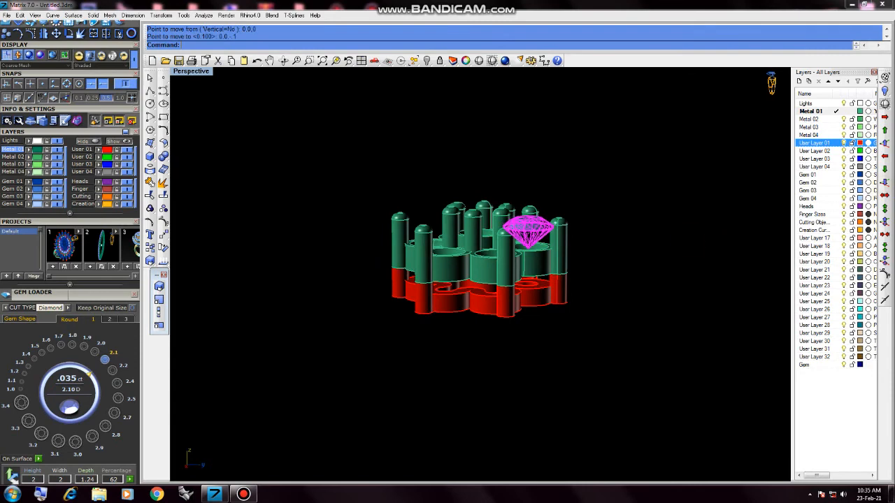
click(652, 242)
right_drag(652, 242, 647, 274)
Polar array the seated gem around the origin with 6 items over the full 360 degrees.
click(530, 238)
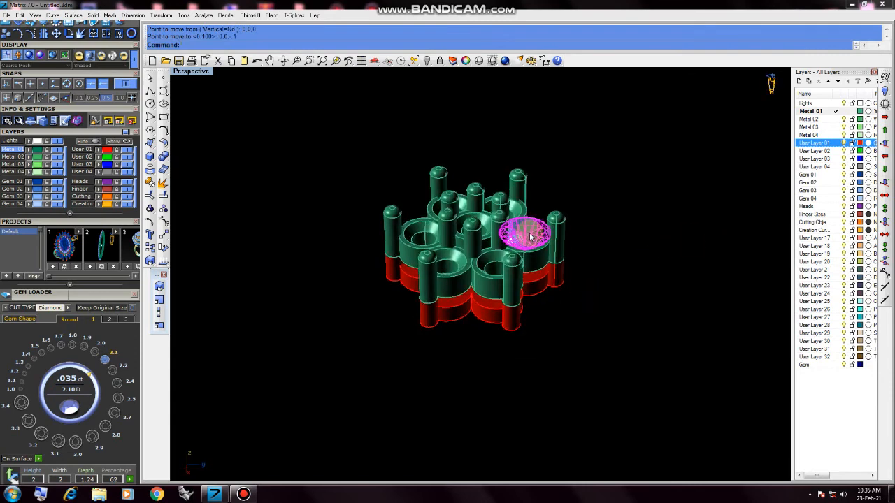
click(165, 236)
click(178, 272)
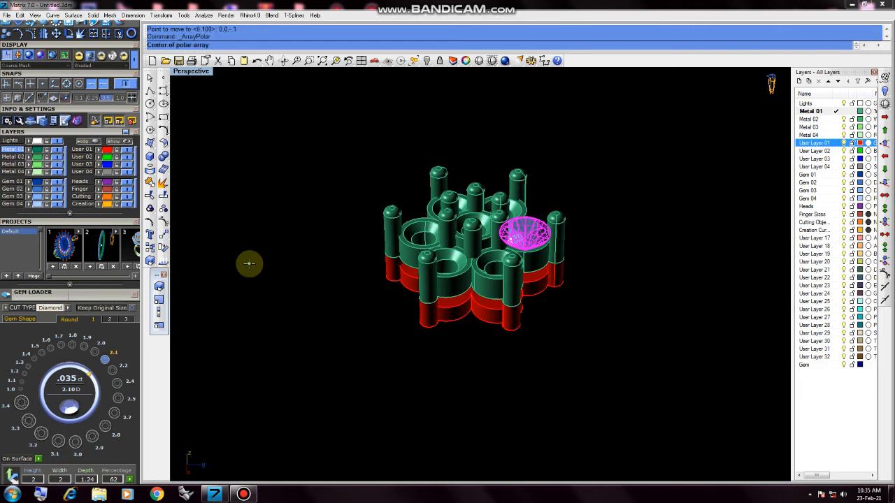
text(0)
key(Return)
text(6)
key(Return)
key(Return)
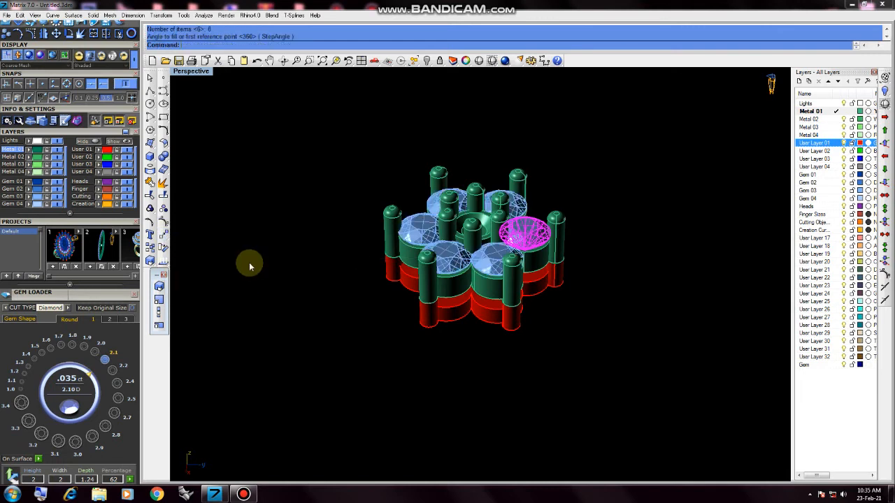
click(249, 263)
Copy the uppermost outer gem onto the central ring seat in the Top view.
click(521, 245)
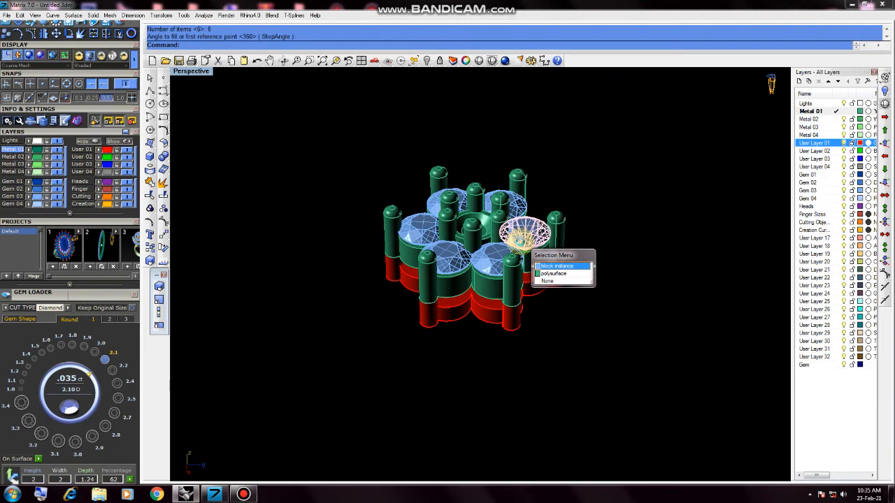
key(ctrl+F1)
click(453, 57)
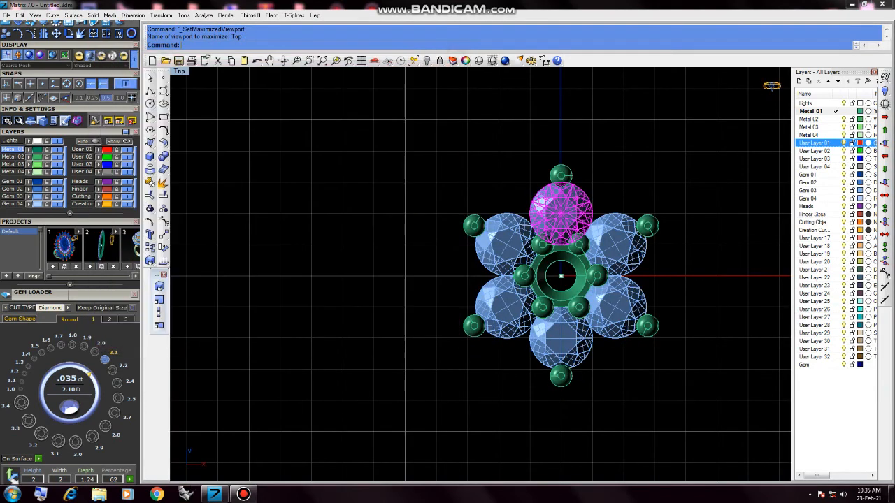
click(162, 235)
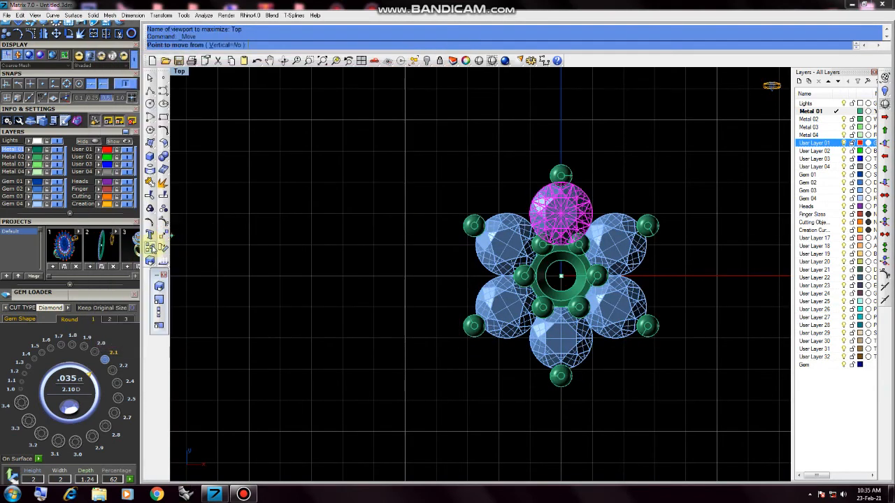
click(149, 247)
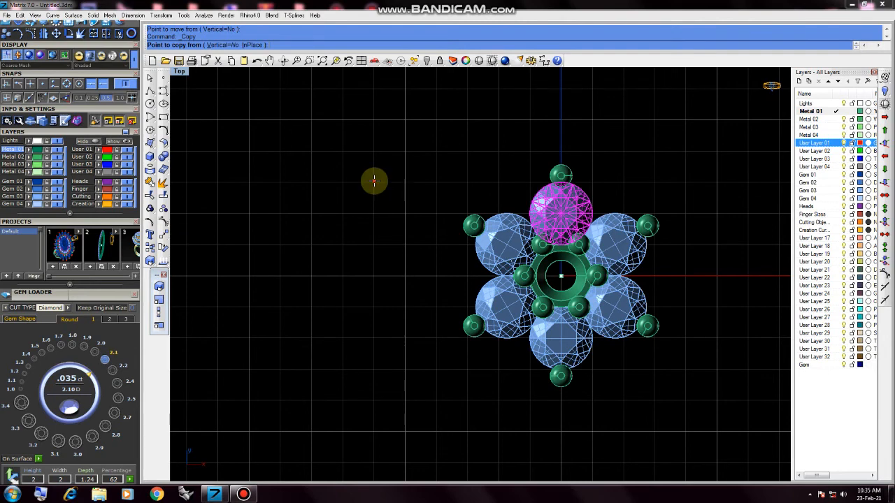
click(374, 181)
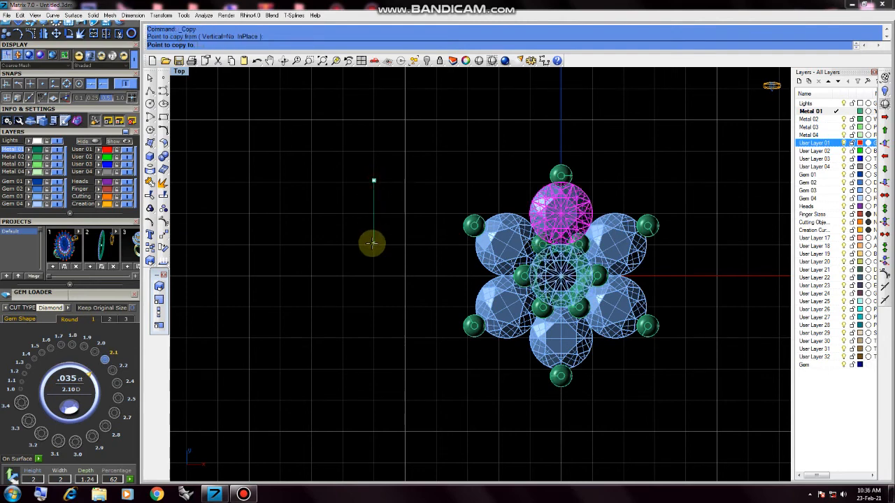
click(372, 242)
key(Return)
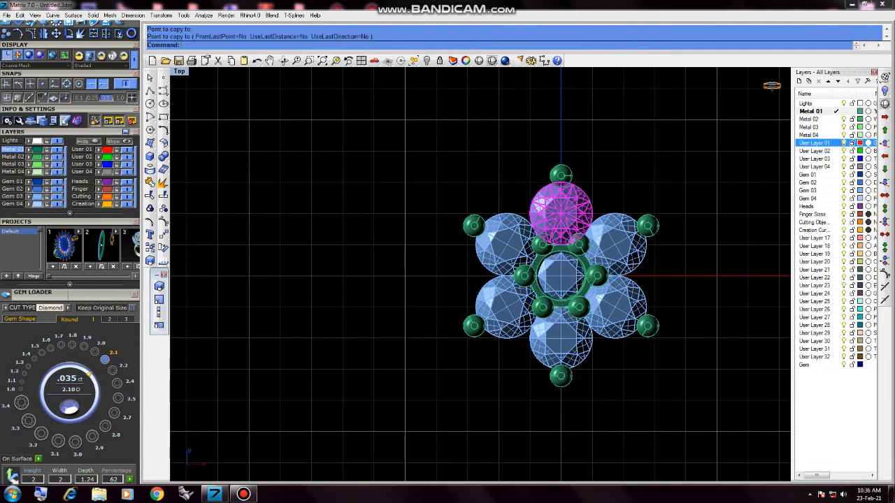
Raise the central gem by four 0.1 increments to fit its raised seat in the Perspective view.
click(578, 278)
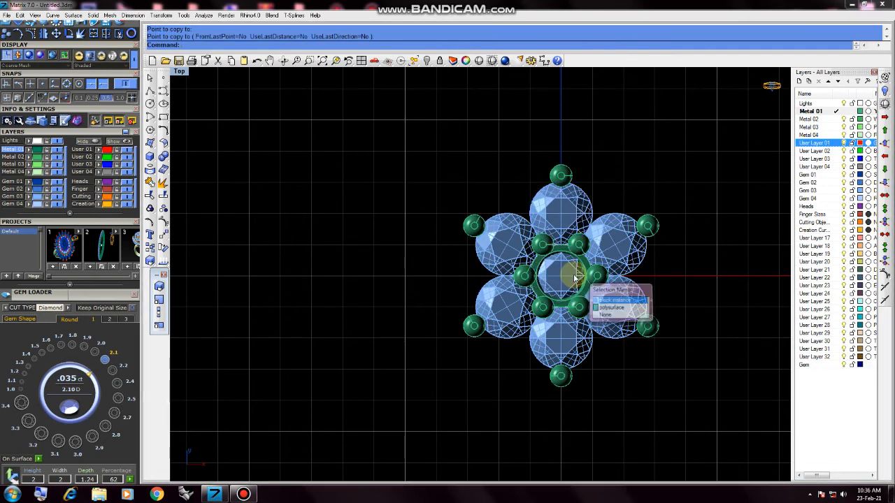
key(ctrl+F4)
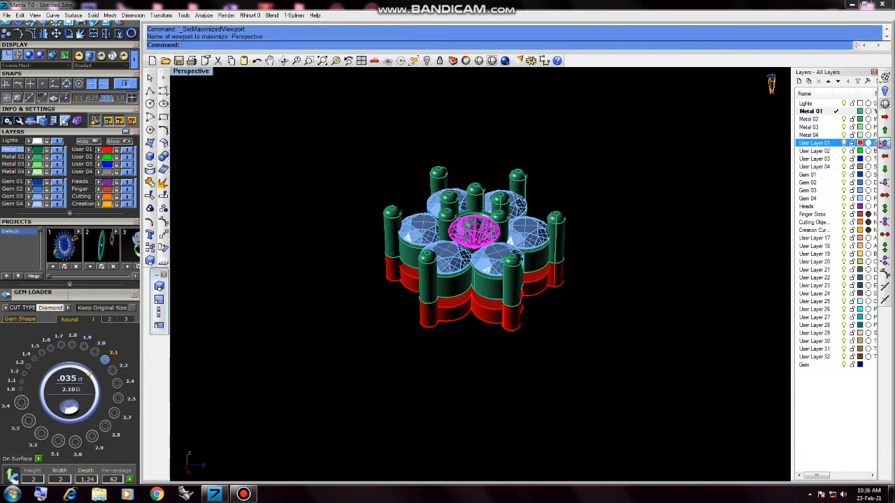
key(alt+Page_Up)
key(alt+Page_Up)
key(alt+Page_Up)
key(alt+Page_Up)
Select the whole setting with all its gems and inspect it in the Rendered display mode.
mouse_move(591, 310)
right_down()
mouse_move(615, 283)
mouse_move(603, 281)
mouse_move(585, 344)
mouse_move(567, 257)
mouse_move(581, 343)
right_up()
click(594, 279)
mouse_move(590, 134)
mouse_down()
mouse_move(413, 329)
mouse_move(383, 330)
mouse_up()
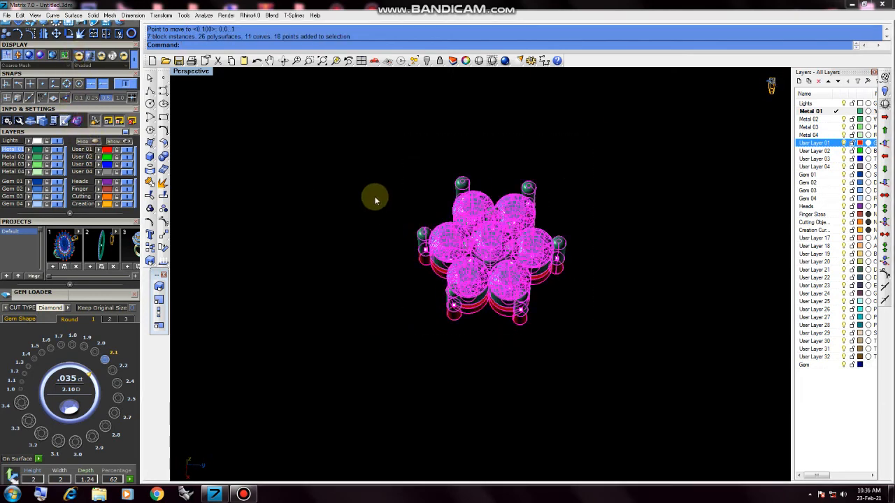
mouse_move(375, 199)
right_down()
mouse_move(487, 167)
mouse_move(377, 134)
mouse_move(352, 138)
mouse_move(350, 182)
right_up()
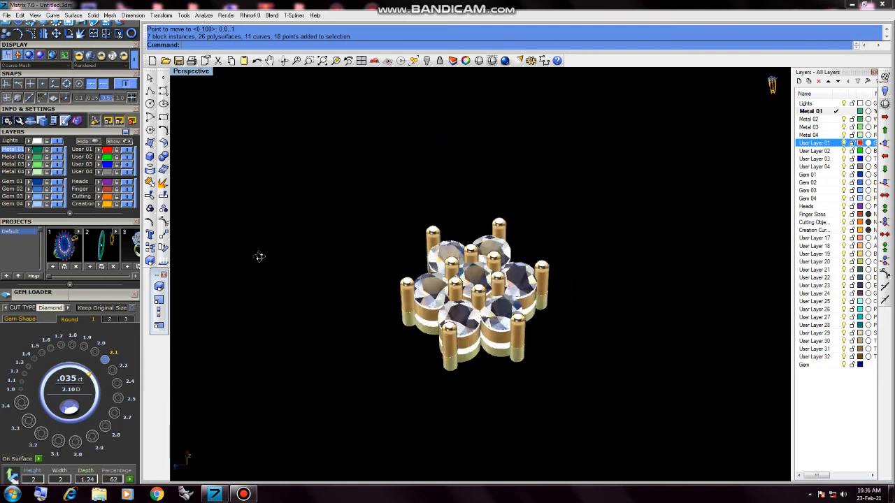